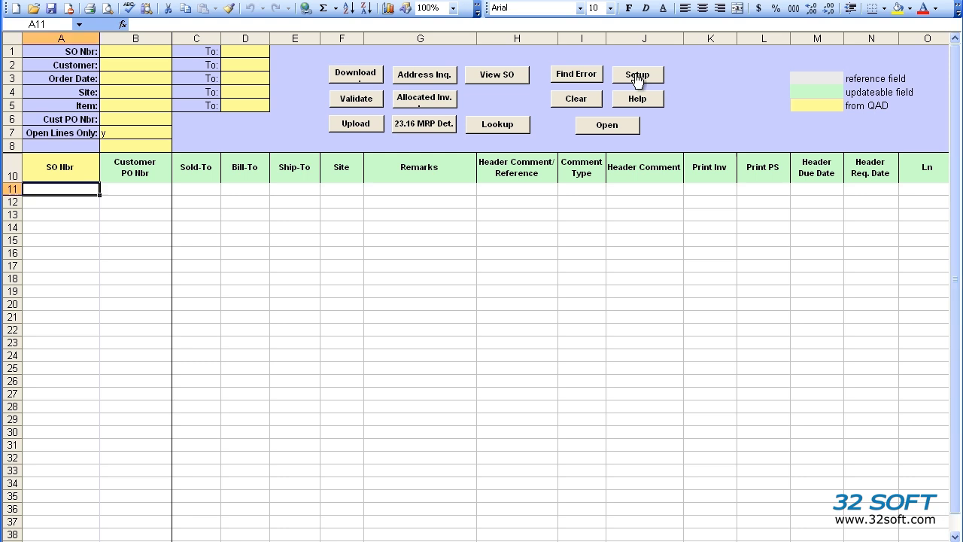
# Step: Select the 32Soft Test database in the connection setup
pyautogui.click(638, 75)
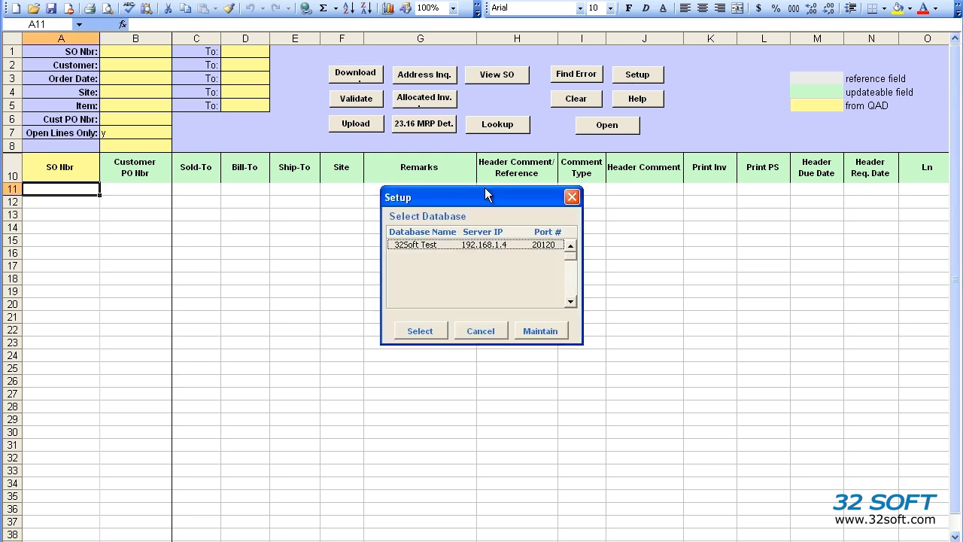
pyautogui.click(459, 245)
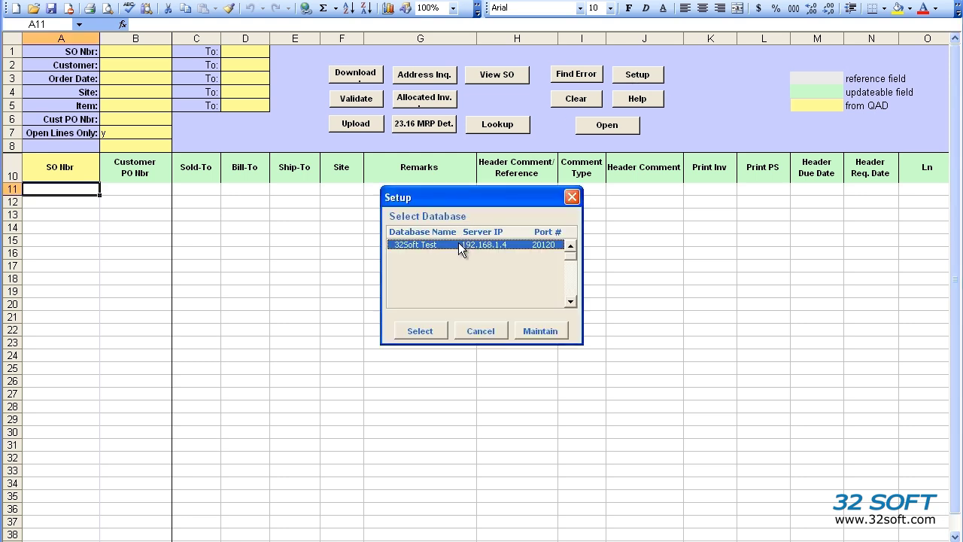
pyautogui.click(427, 331)
pyautogui.click(526, 329)
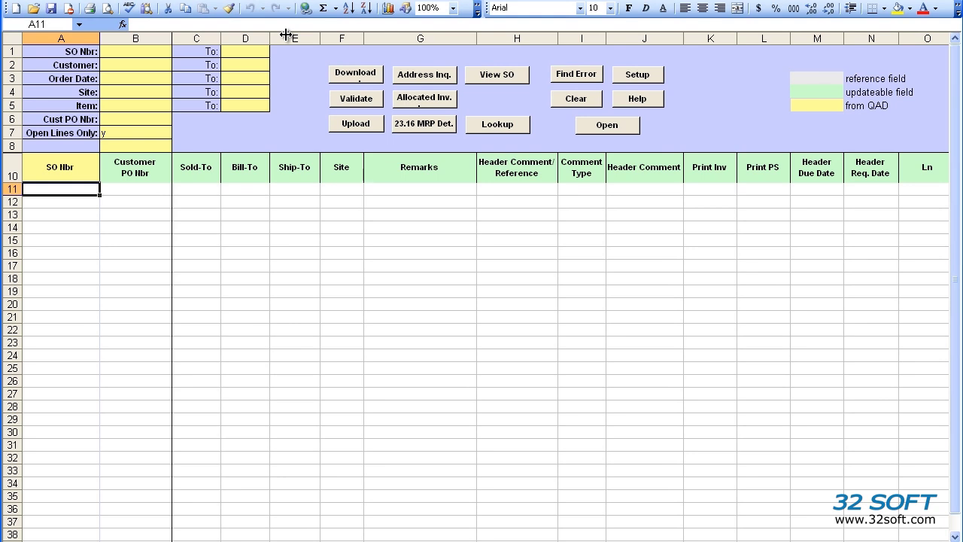
# Step: Set the download criteria to customer custA through custA and a starting order date of 04/01/2014
pyautogui.click(140, 133)
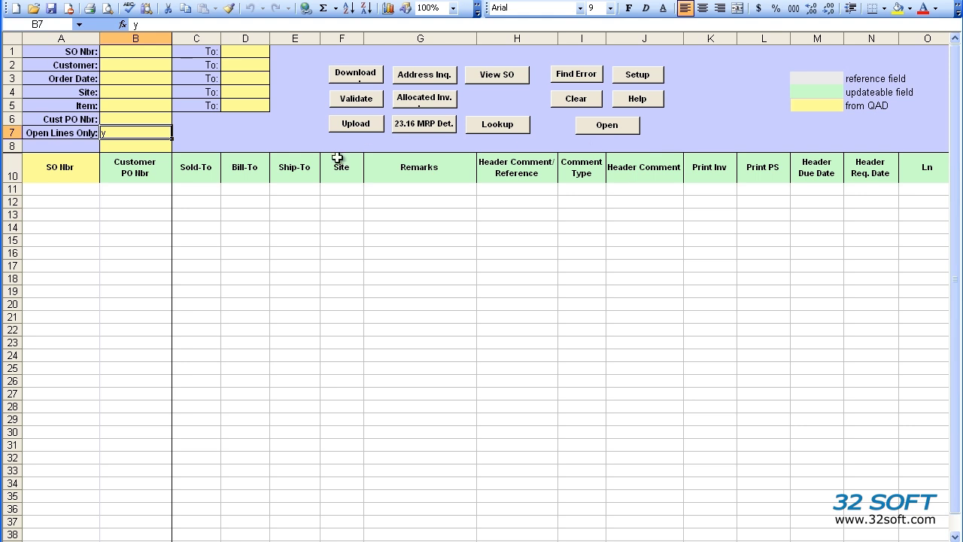
pyautogui.click(125, 64)
pyautogui.write('cUSA')
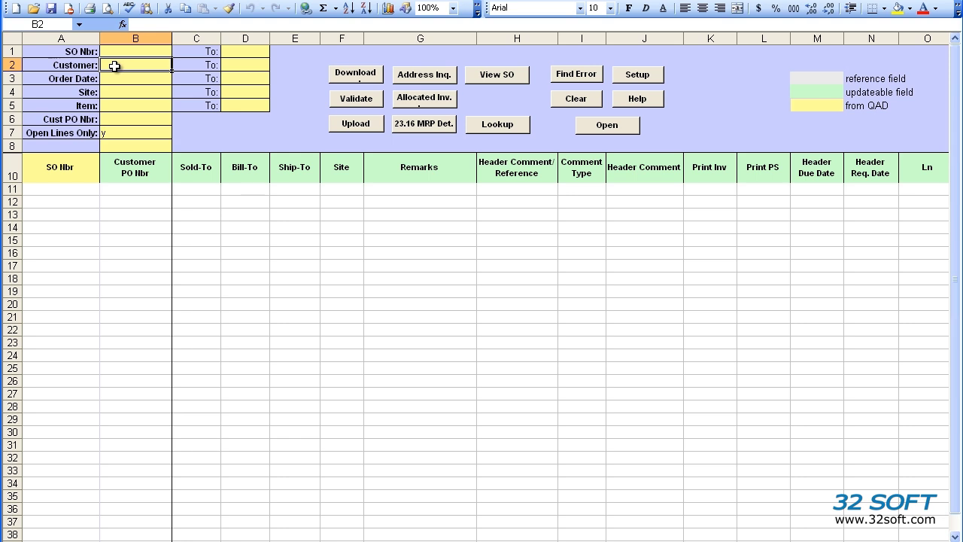
pyautogui.press('Tab')
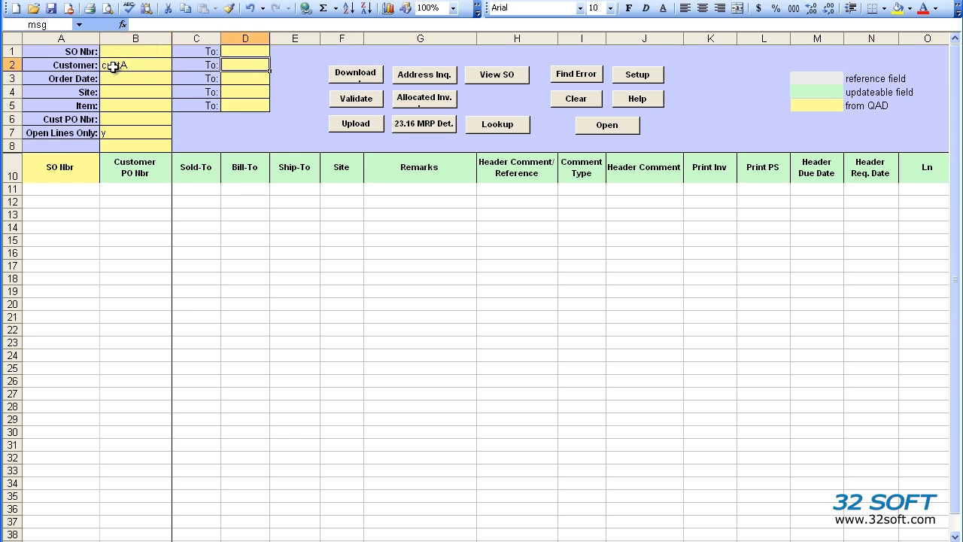
pyautogui.write('custA')
pyautogui.press('Return')
pyautogui.write('04/01/2014')
pyautogui.press('Return')
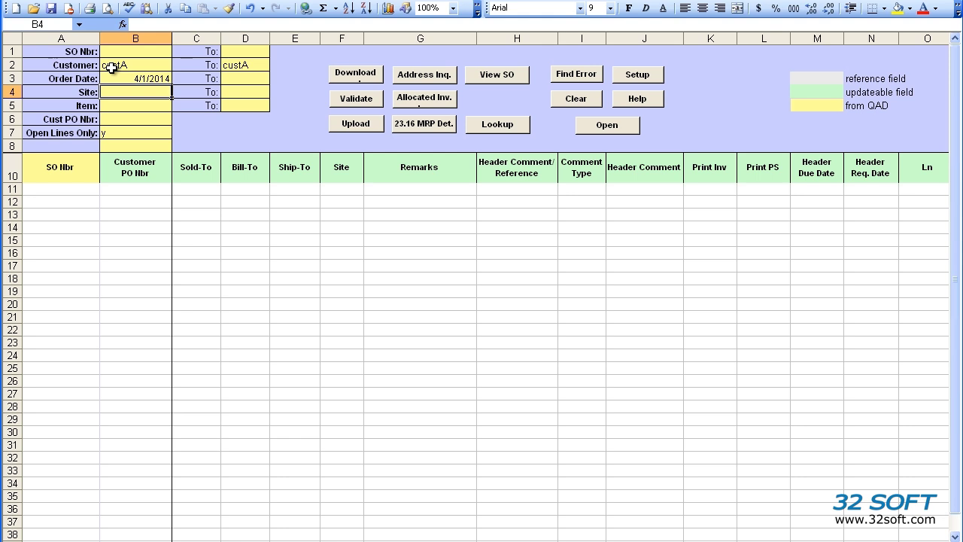
# Step: Download the matching sales orders, logging in to QAD with the user ID and account password
pyautogui.click(347, 72)
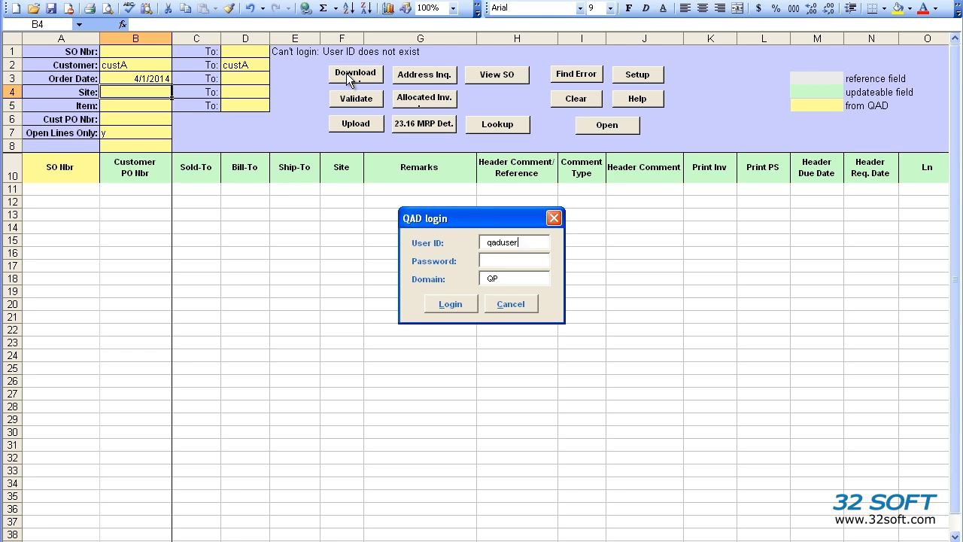
pyautogui.press('Tab')
pyautogui.write('mfg')
pyautogui.press('Tab')
pyautogui.write('******')
pyautogui.press('Tab')
pyautogui.press('Tab')
pyautogui.press('Return')
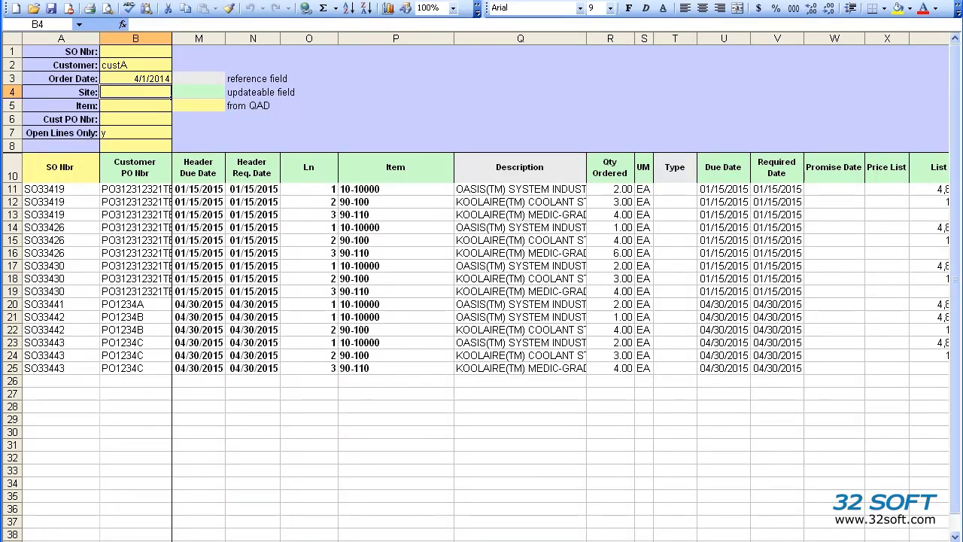
# Step: Delete the first nine downloaded order lines, rows 11 through 19, as entire rows
pyautogui.hscroll(-10, 561, 301)
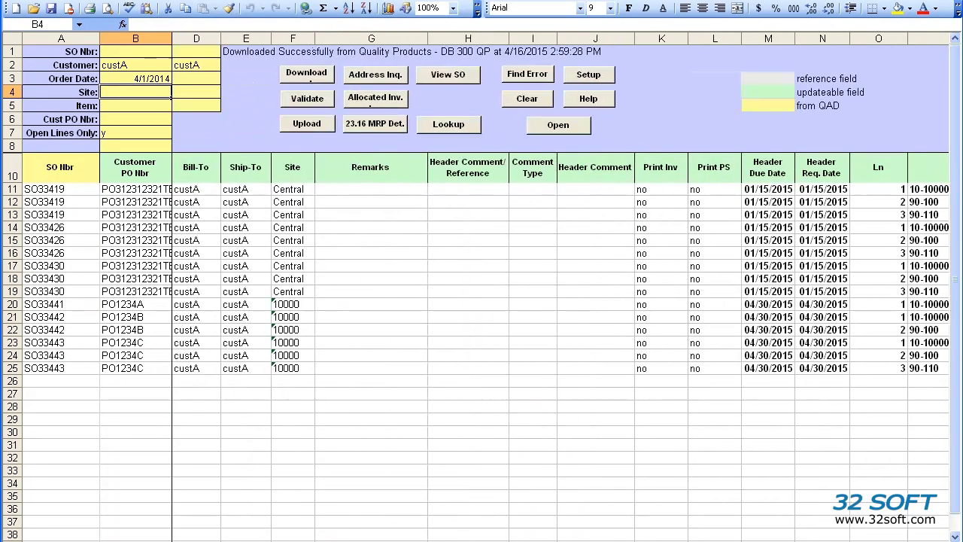
pyautogui.hscroll(-1, 560, 301)
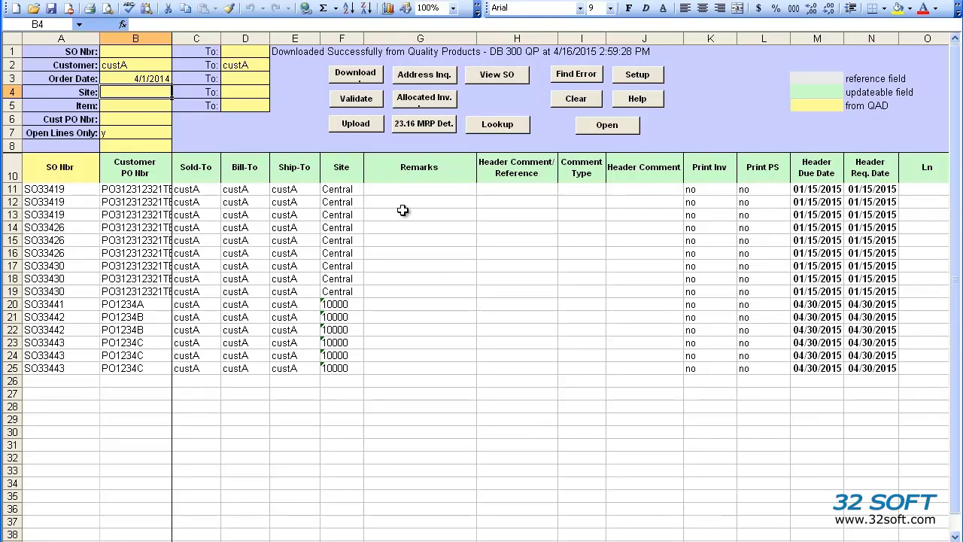
pyautogui.moveTo(26, 186); pyautogui.dragTo(89, 344)
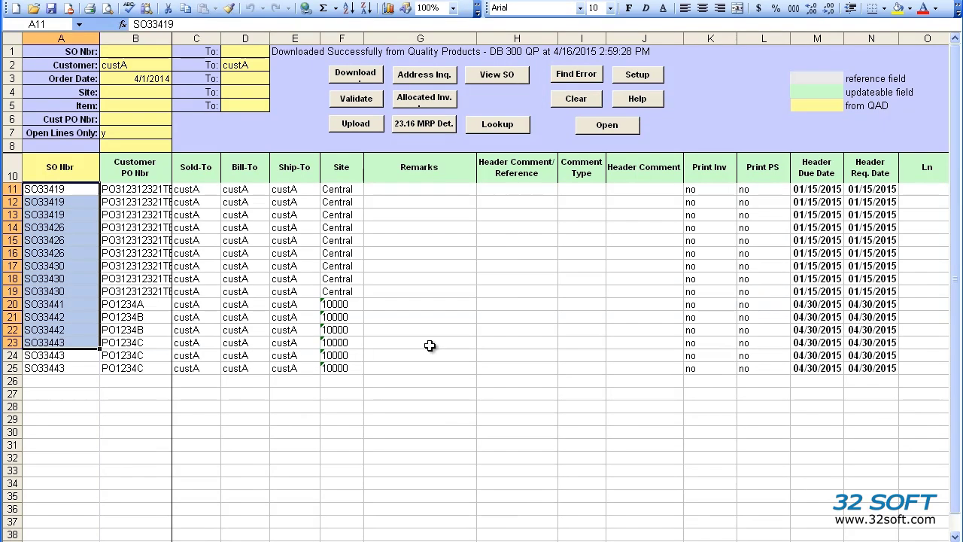
pyautogui.click(61, 190)
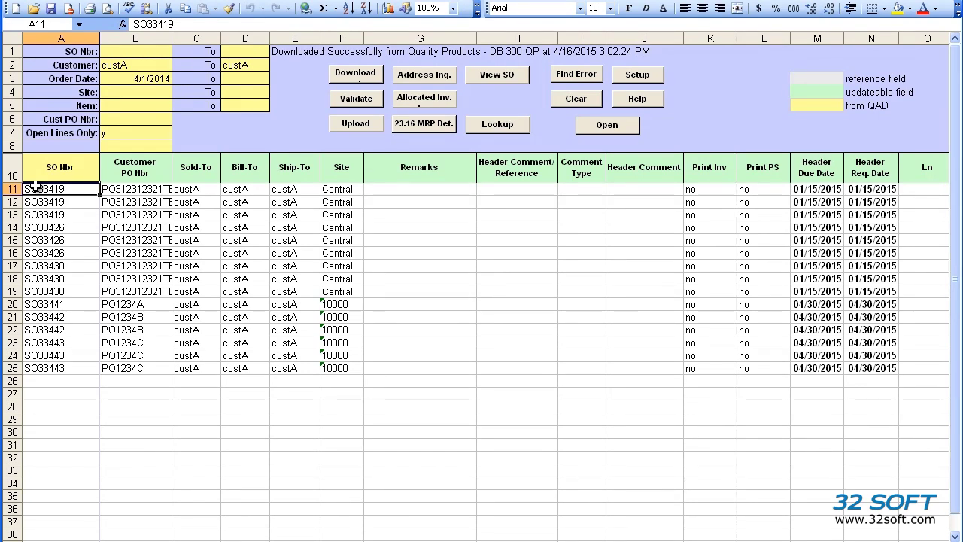
pyautogui.hotkey('shift', 'Down')
pyautogui.hotkey('shift', 'Down')
pyautogui.hotkey('shift', 'Down')
pyautogui.hotkey('shift', 'Down')
pyautogui.hotkey('shift', 'Down')
pyautogui.hotkey('shift', 'Down')
pyautogui.hotkey('shift', 'Down')
pyautogui.hotkey('shift', 'Down')
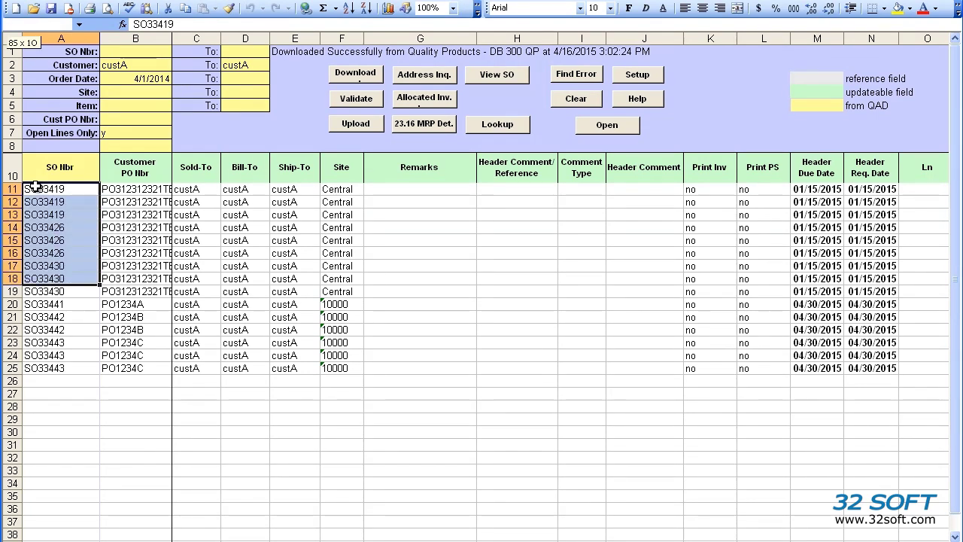
pyautogui.hotkey('shift', 'space')
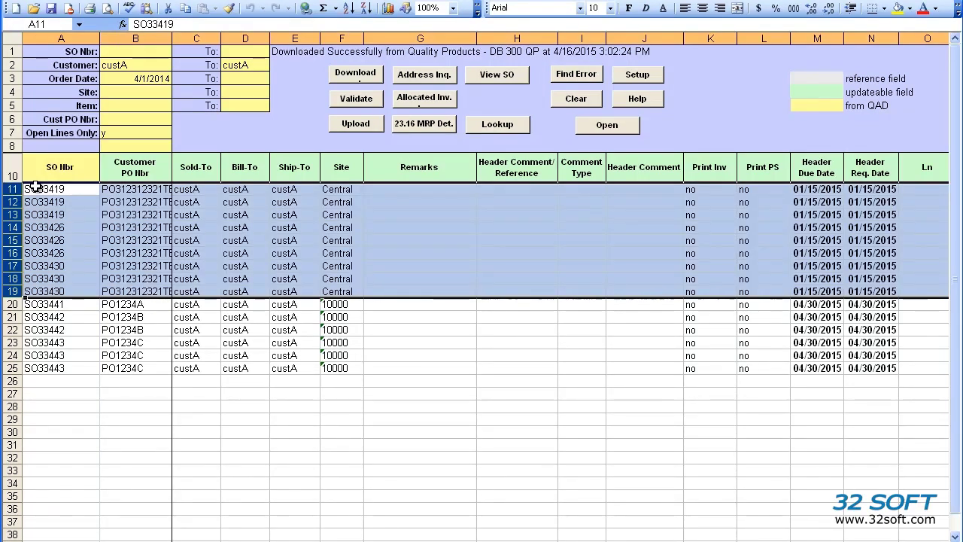
pyautogui.hotkey('ctrl', '-')
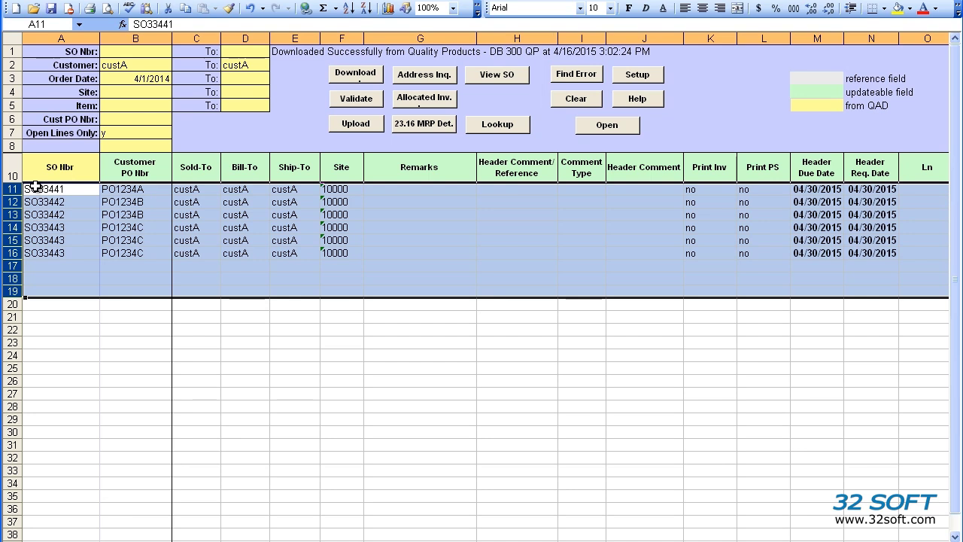
# Step: Insert a copy of row 13 as row 14, with line number 3 and an ordered quantity of 5
pyautogui.click(36, 187)
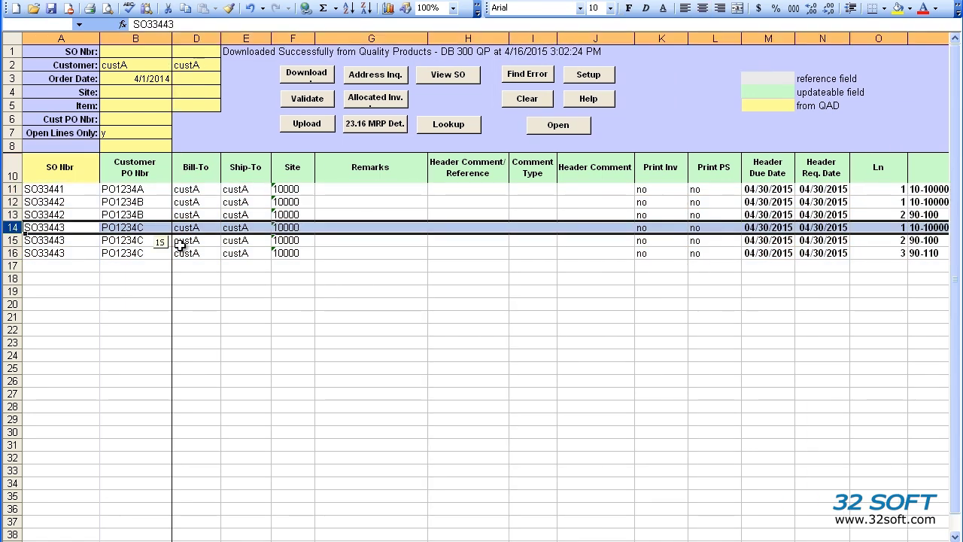
pyautogui.hotkey('ctrl', '+')
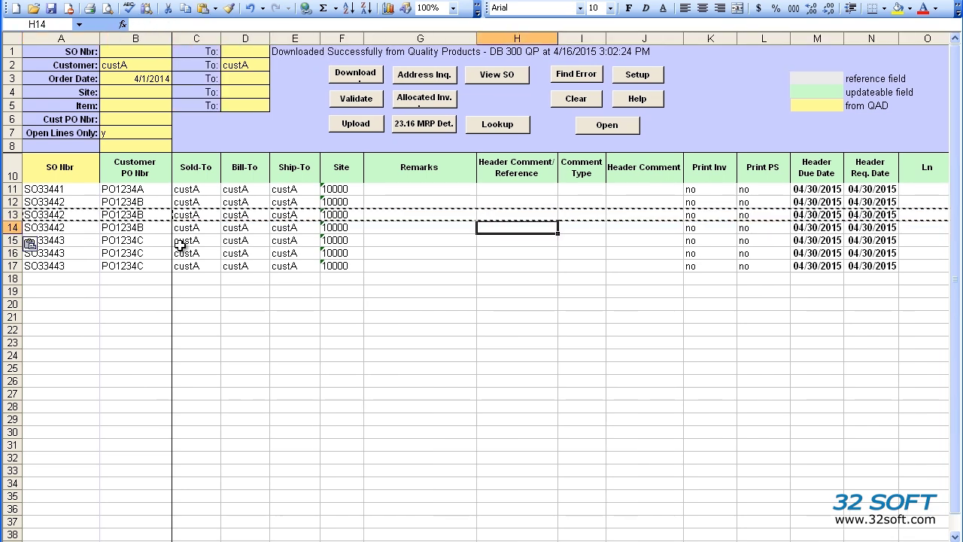
pyautogui.press('Right')
pyautogui.press('Right')
pyautogui.press('Right')
pyautogui.press('Right')
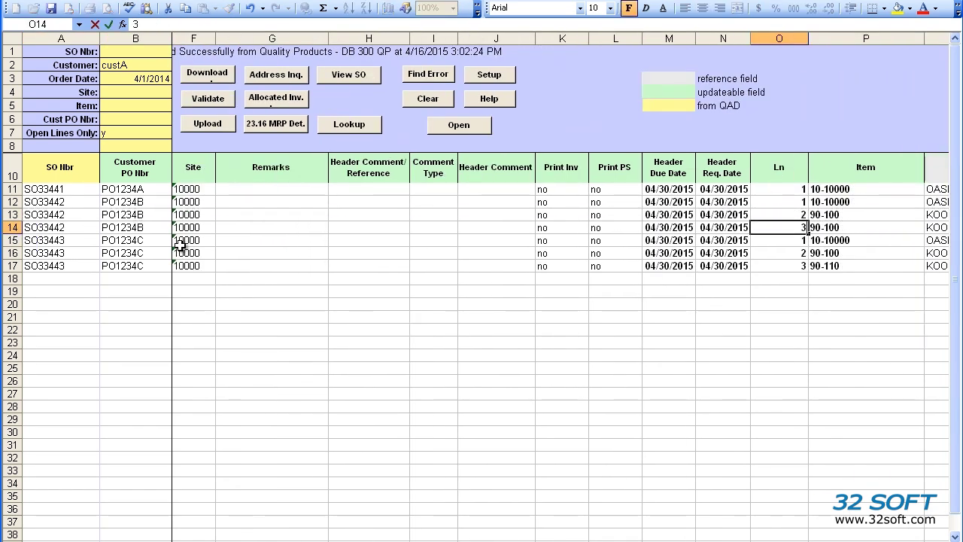
pyautogui.press('Right')
pyautogui.press('Right')
pyautogui.press('Left')
pyautogui.press('Left')
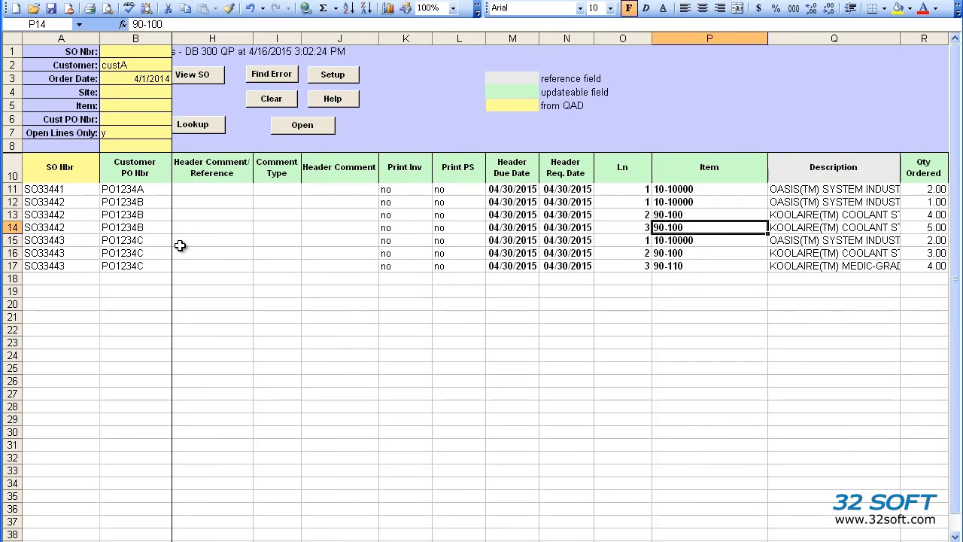
# Step: Look up items starting with 90-1 for row 14 and choose item 90-110
pyautogui.write('90-.')
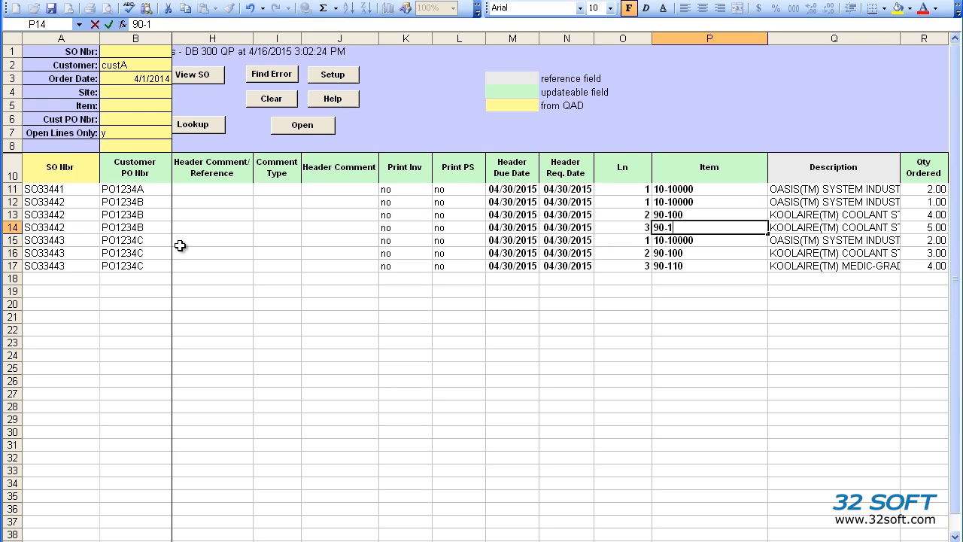
pyautogui.click(200, 124)
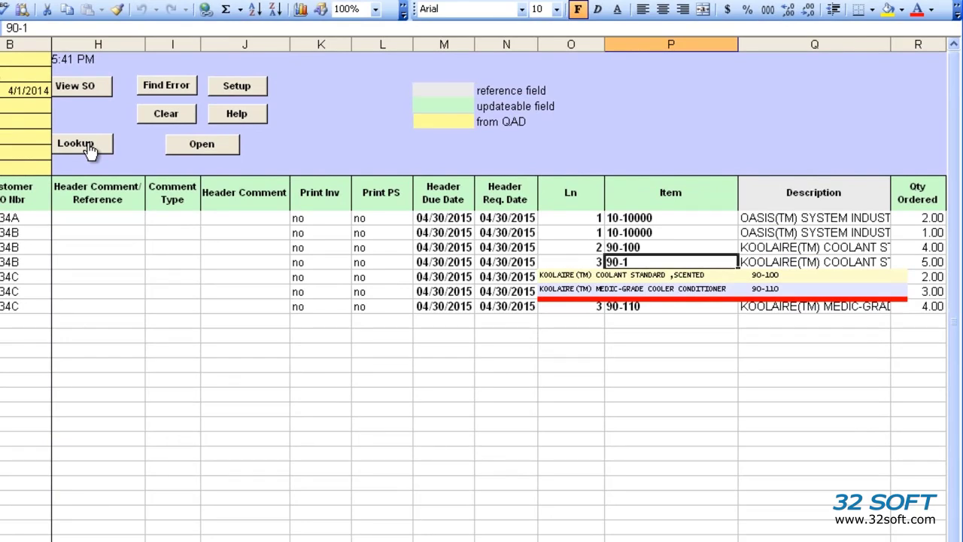
pyautogui.click(618, 288)
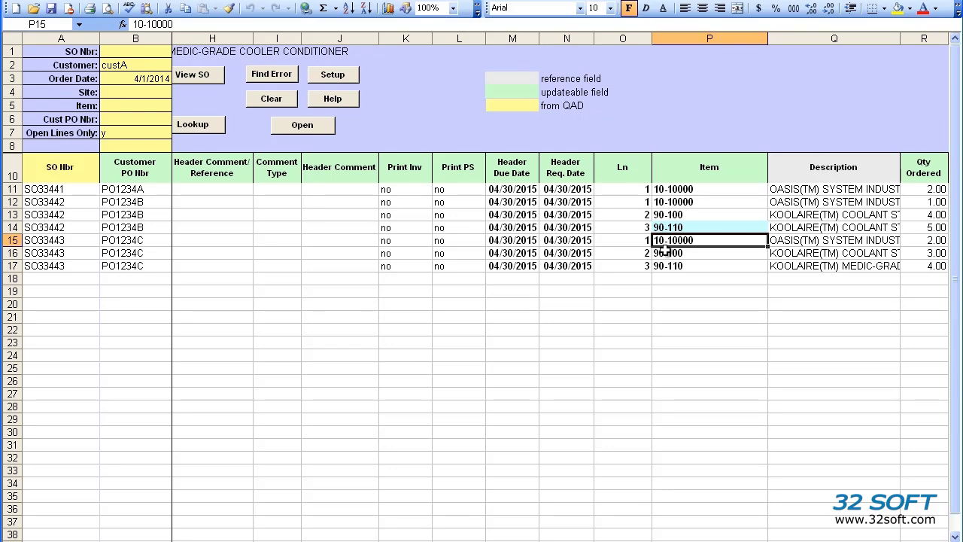
# Step: Run the allocated inventory inquiry for item 90-110 in row 14, then close the report
pyautogui.press('Up')
pyautogui.hscroll(-1, 489, 286)
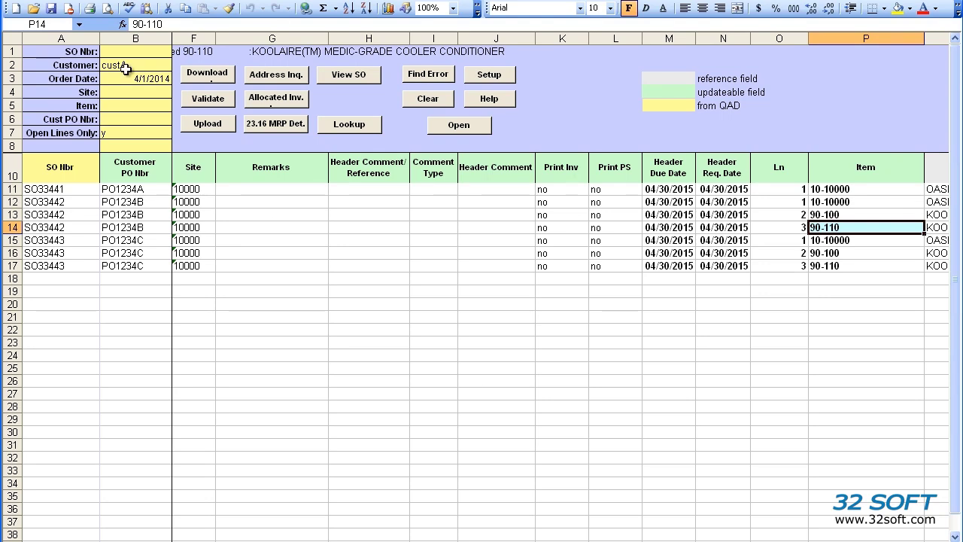
pyautogui.click(266, 98)
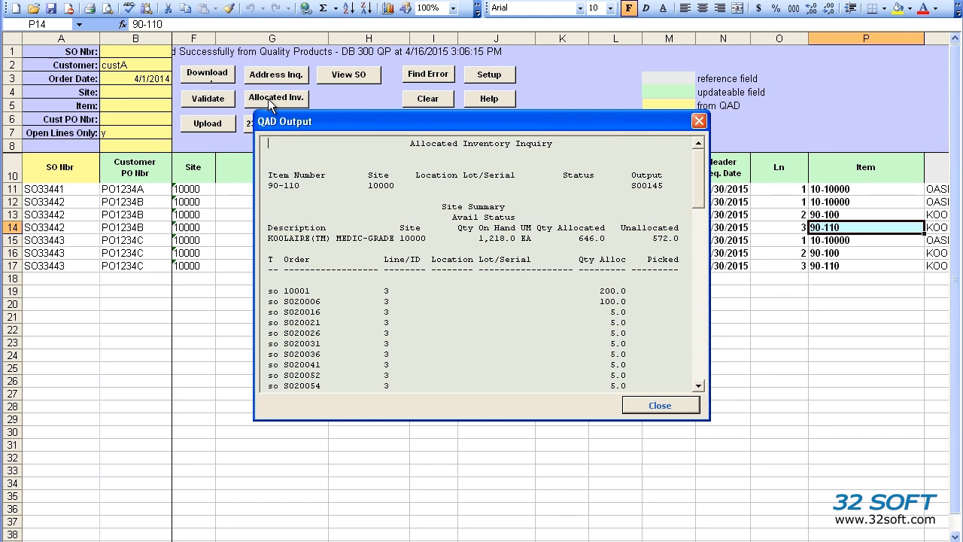
pyautogui.click(700, 122)
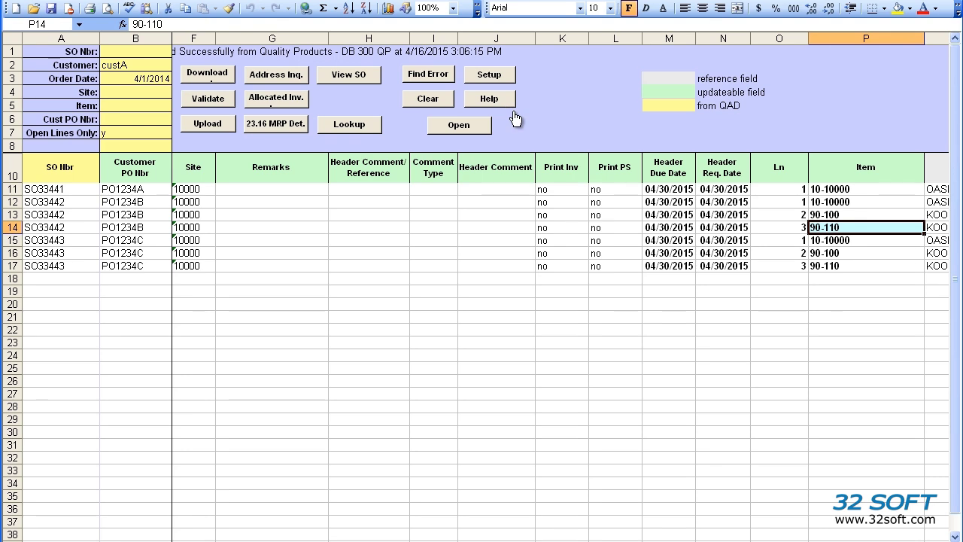
# Step: Review the 23.16 MRP detail inquiry for item 90-110 in row 14 and close the report
pyautogui.click(282, 127)
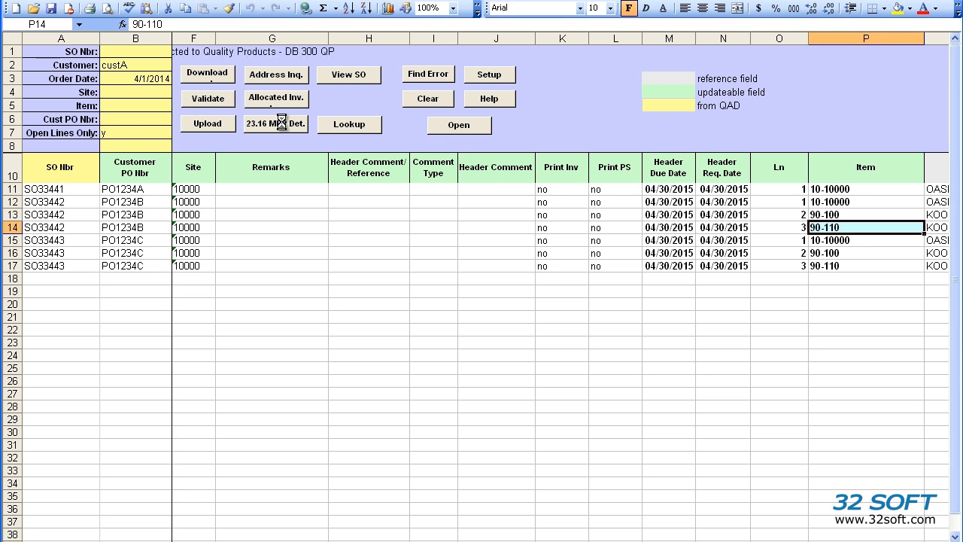
pyautogui.moveTo(702, 161)
pyautogui.mouseDown()
pyautogui.moveTo(705, 324)
pyautogui.moveTo(702, 150)
pyautogui.mouseUp()
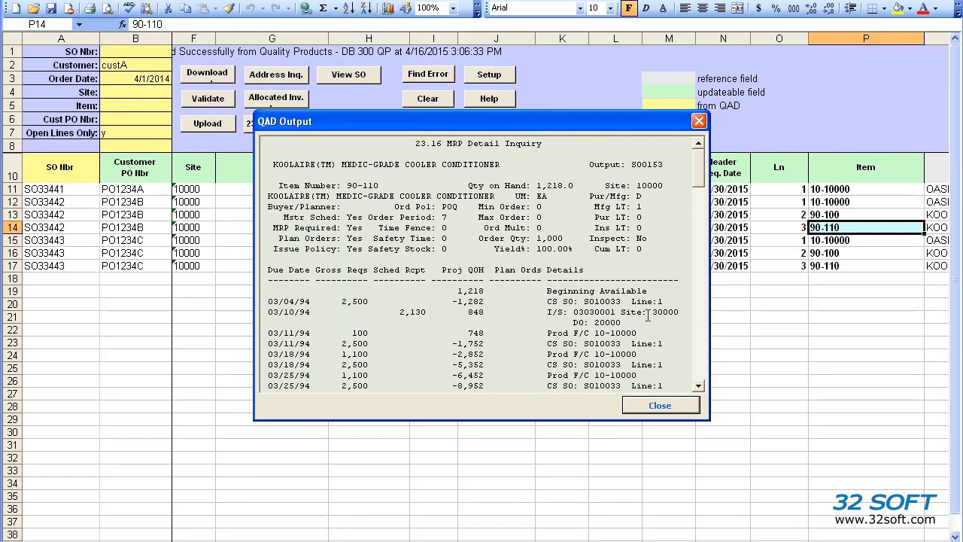
pyautogui.click(660, 406)
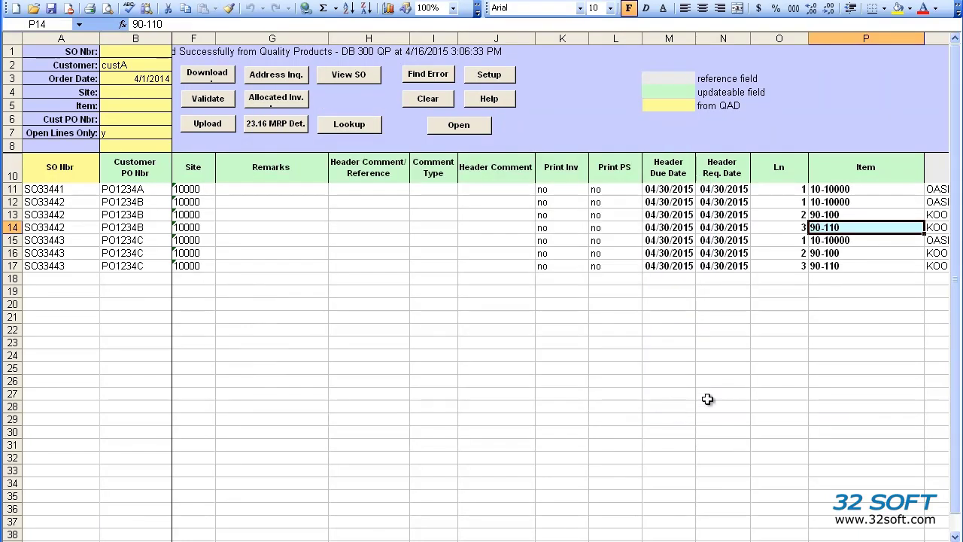
# Step: Set both the header due date and the header required date in row 11 to 5/30/2015
pyautogui.click(666, 191)
pyautogui.write('5/30/2015')
pyautogui.press('Return')
pyautogui.hotkey('ctrl', 'c')
pyautogui.hotkey('shift', 'Right')
pyautogui.hotkey('ctrl', 'v')
# Step: Copy row 11's two header dates into the header date columns of rows 12 through 17
pyautogui.hotkey('ctrl', 'c')
pyautogui.press('Down')
pyautogui.hotkey('shift', 'Right')
pyautogui.hotkey('shift', 'Down')
pyautogui.hotkey('shift', 'Down')
pyautogui.hotkey('shift', 'Down')
pyautogui.hotkey('shift', 'Down')
pyautogui.hotkey('shift', 'Down')
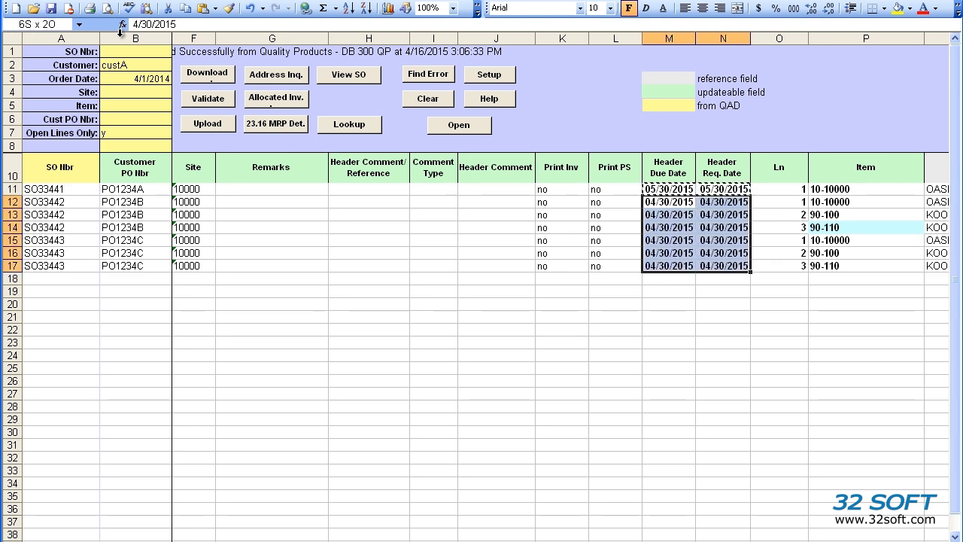
pyautogui.hotkey('ctrl', 'v')
# Step: Paste the copied 5/30/2015 dates into the line Due Date and Required Date columns for rows 11 through 17
pyautogui.press('Right')
pyautogui.press('Right')
pyautogui.press('Right')
pyautogui.press('Right')
pyautogui.press('Right')
pyautogui.press('Right')
pyautogui.press('Right')
pyautogui.press('Right')
pyautogui.press('Right')
pyautogui.press('Right')
pyautogui.press('Right')
pyautogui.press('Right')
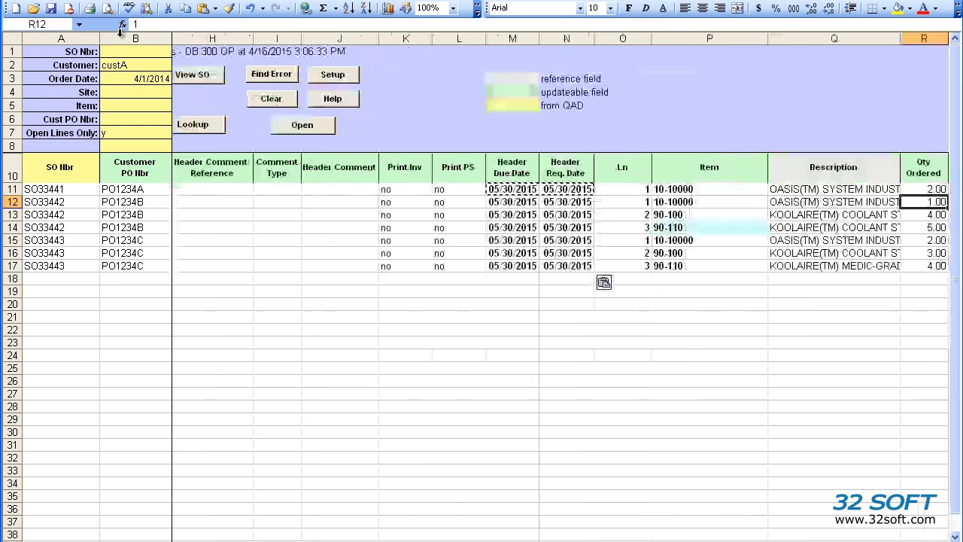
pyautogui.press('Left')
pyautogui.press('Left')
pyautogui.press('Left')
pyautogui.press('Left')
pyautogui.press('Up')
pyautogui.hotkey('shift', 'Right')
pyautogui.hotkey('shift', 'Down')
pyautogui.hotkey('shift', 'Down')
pyautogui.hotkey('shift', 'Down')
pyautogui.hotkey('shift', 'Down')
pyautogui.hotkey('shift', 'Down')
pyautogui.hotkey('shift', 'Down')
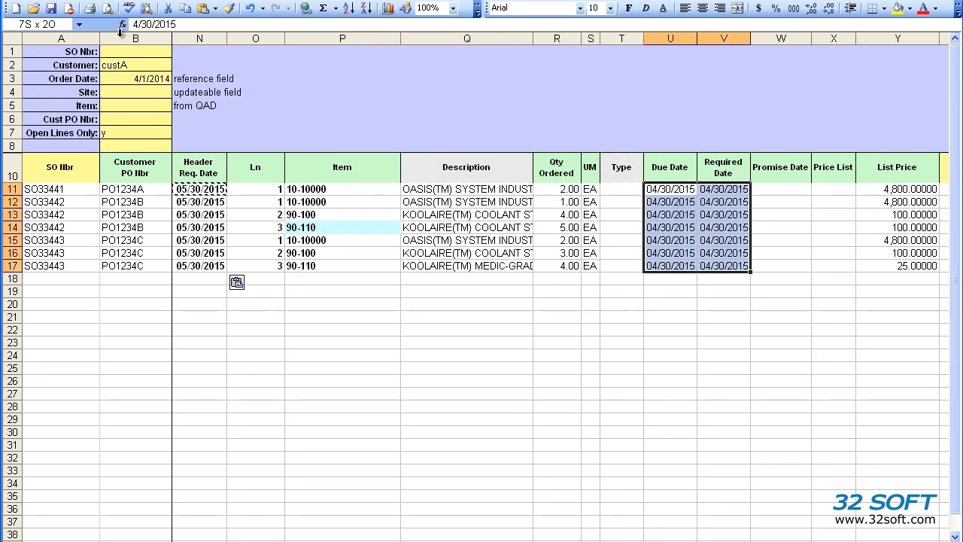
pyautogui.hotkey('ctrl', 'v')
# Step: Clear the sales order numbers from A11:A17
pyautogui.press('Left')
pyautogui.press('Left')
pyautogui.press('Left')
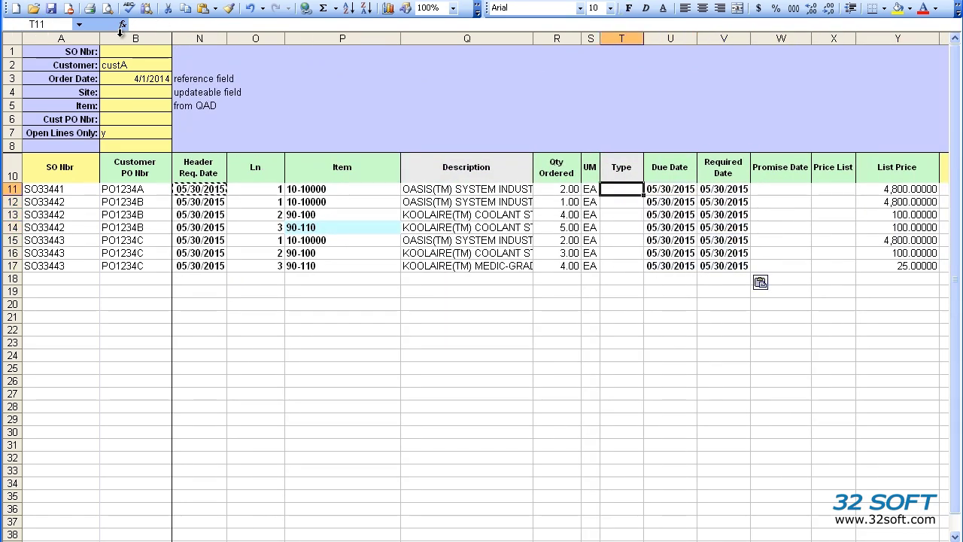
pyautogui.press('Home')
pyautogui.press('Left')
pyautogui.press('Left')
pyautogui.hotkey('shift', 'Down')
pyautogui.hotkey('shift', 'Down')
pyautogui.hotkey('shift', 'Down')
pyautogui.hotkey('shift', 'Down')
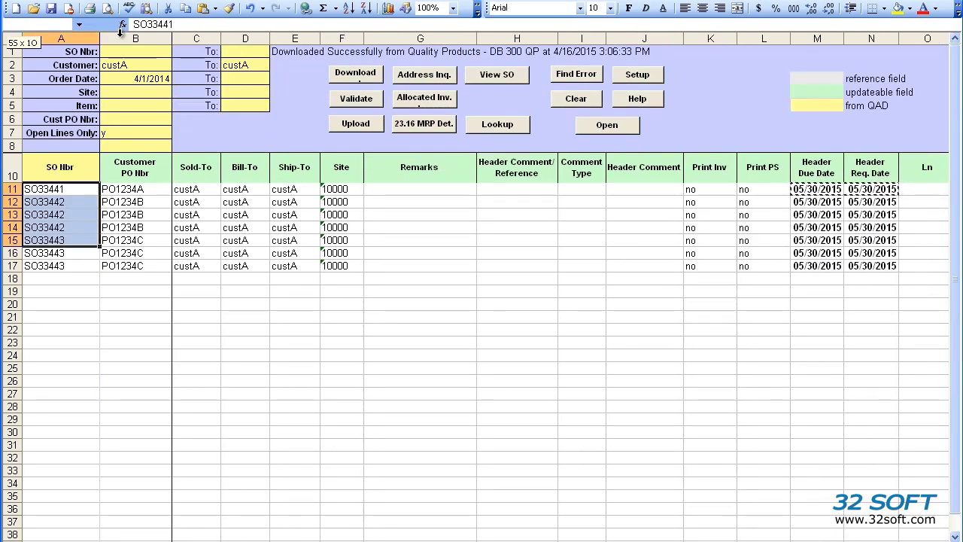
pyautogui.hotkey('shift', 'Down')
pyautogui.hotkey('shift', 'Down')
pyautogui.press('Delete')
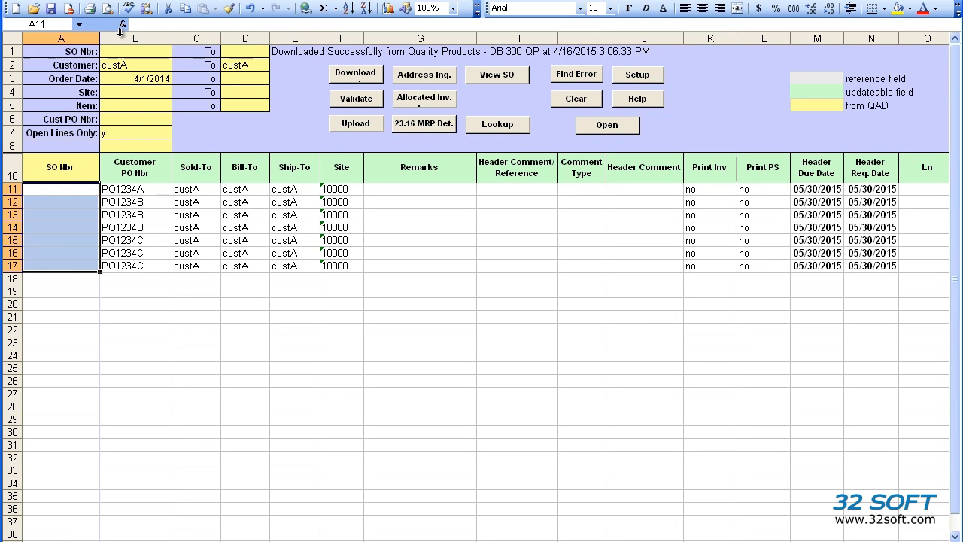
# Step: Set the ShipVia code to LTL for the order lines in rows 11 and 14
pyautogui.press('Right')
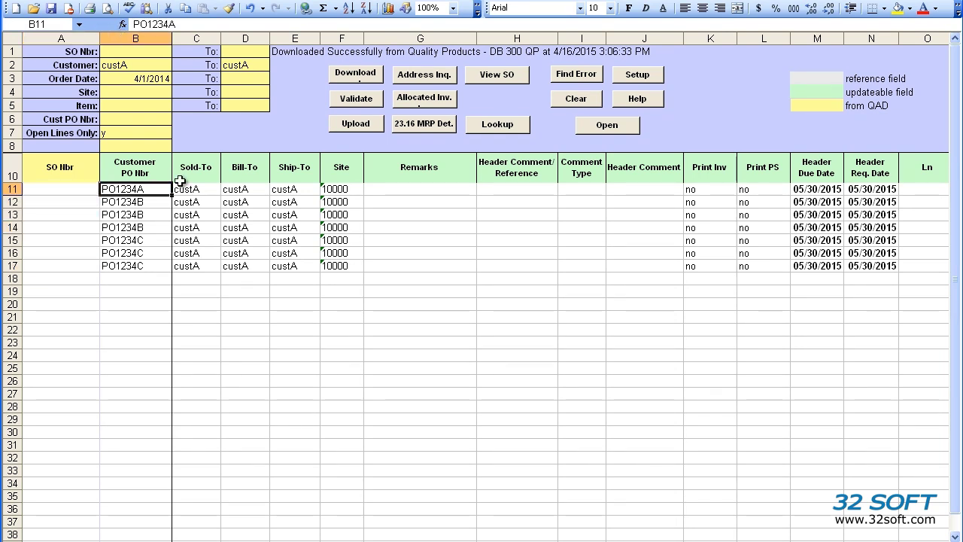
pyautogui.hscroll(8, 561, 346)
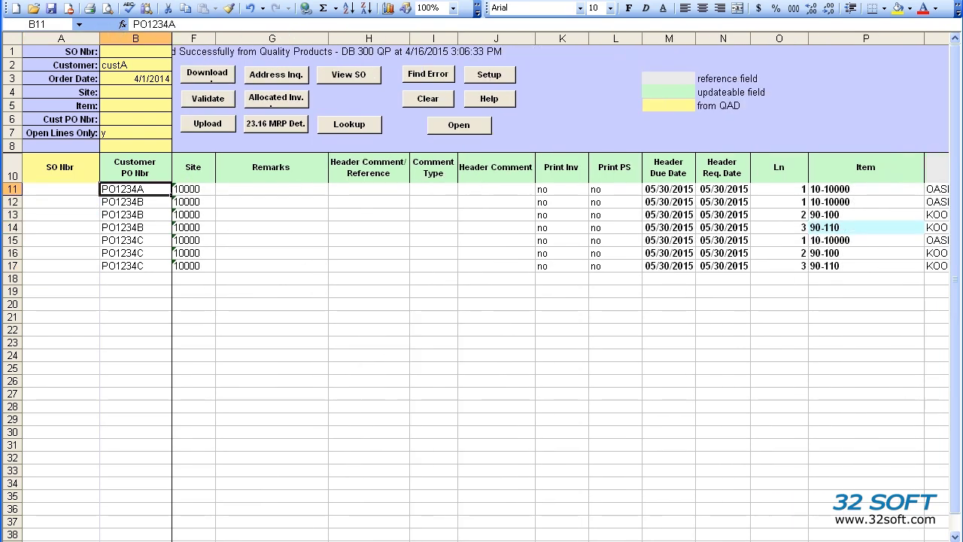
pyautogui.hscroll(2, 561, 346)
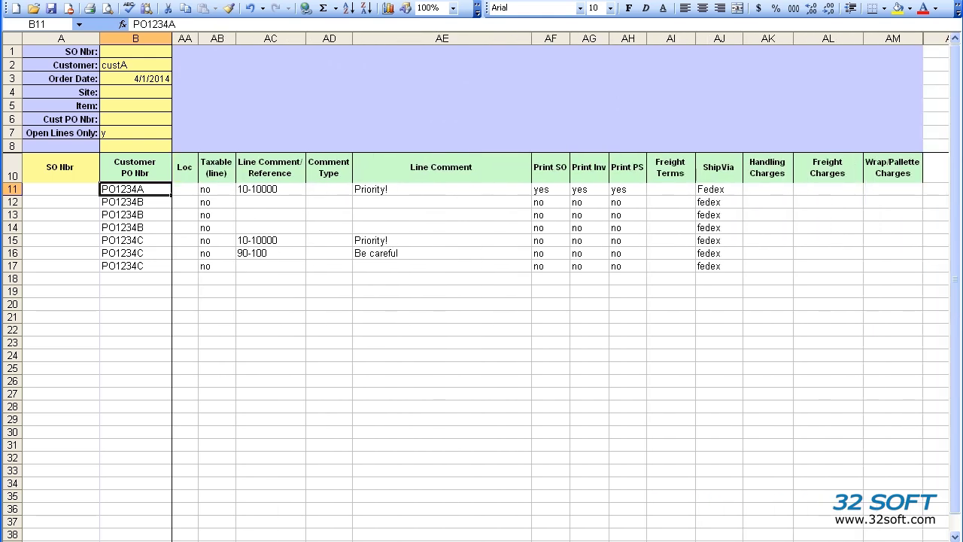
pyautogui.click(707, 189)
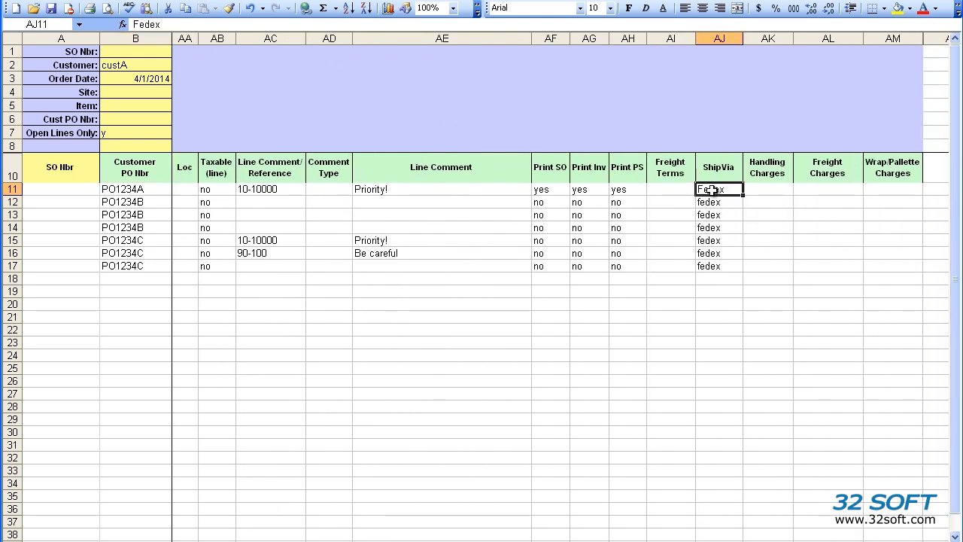
pyautogui.write('LTL')
pyautogui.press('Down')
pyautogui.press('Down')
pyautogui.press('Down')
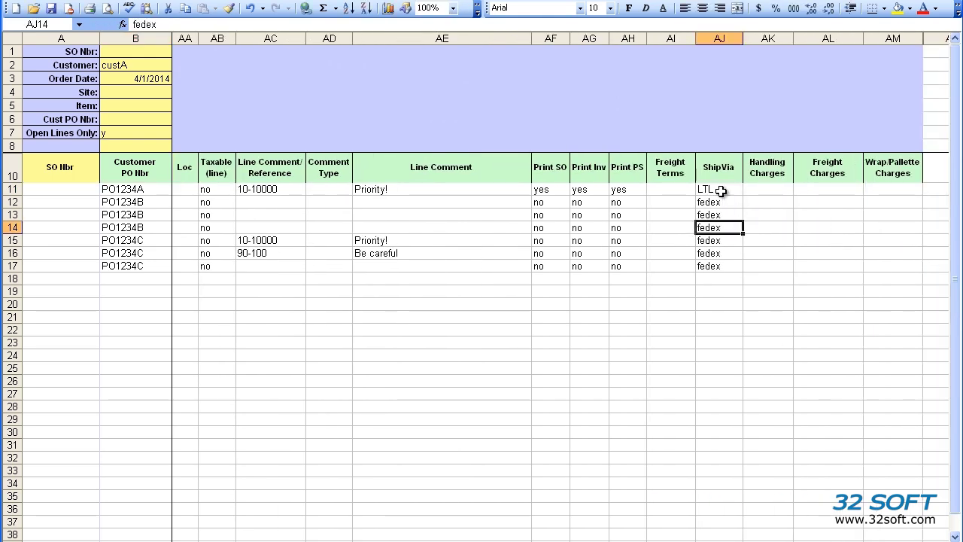
pyautogui.write('LTL')
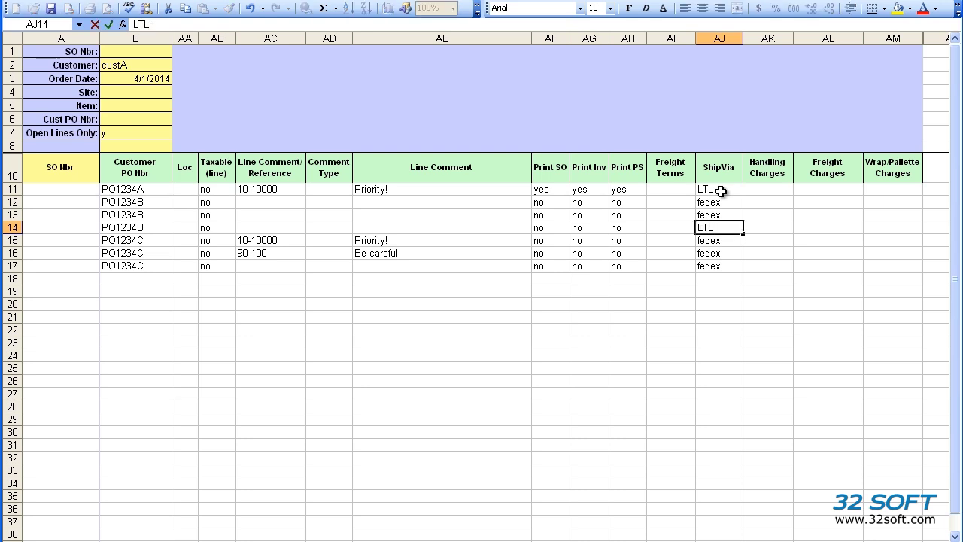
pyautogui.press('Return')
# Step: Validate the edited sales order rows against QAD and close the status report
pyautogui.hscroll(-12, 423, 9)
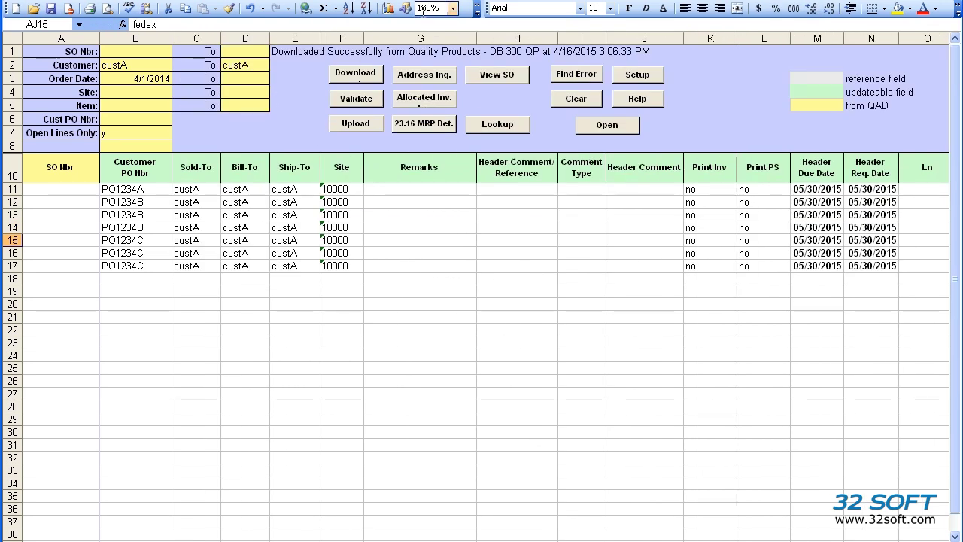
pyautogui.click(354, 102)
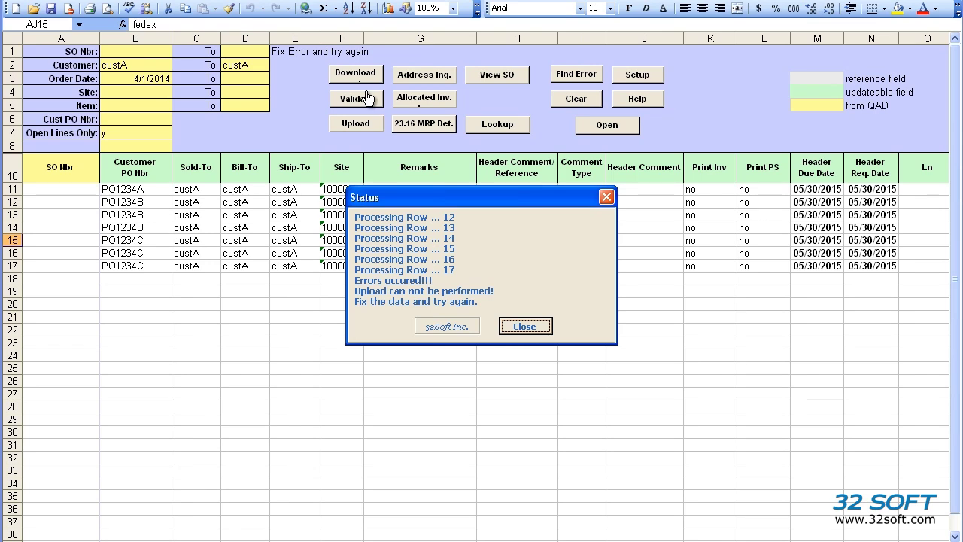
pyautogui.click(524, 327)
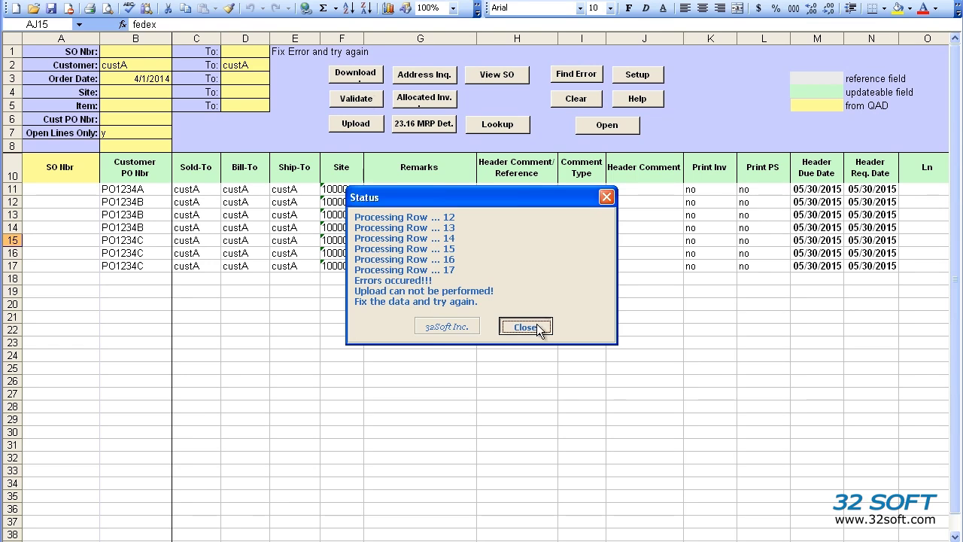
# Step: Locate the validation errors and clear the Line Comment/Reference entries in AC11:AC16
pyautogui.click(586, 75)
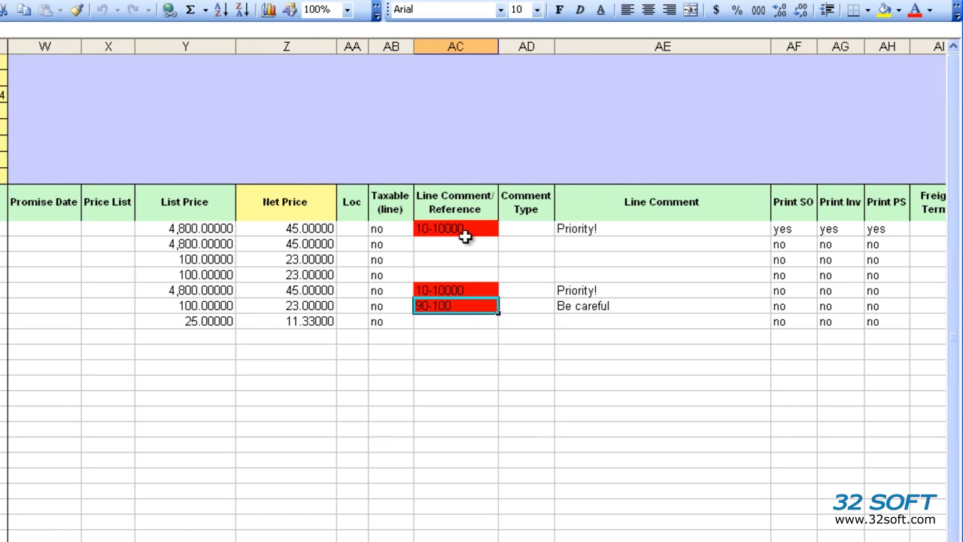
pyautogui.moveTo(456, 232)
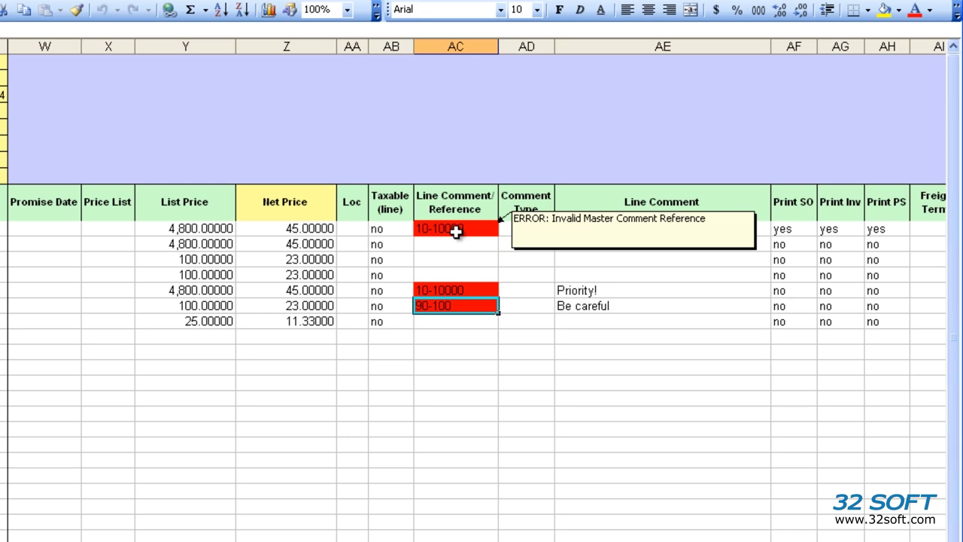
pyautogui.moveTo(456, 232); pyautogui.dragTo(462, 308)
pyautogui.moveTo(462, 307)
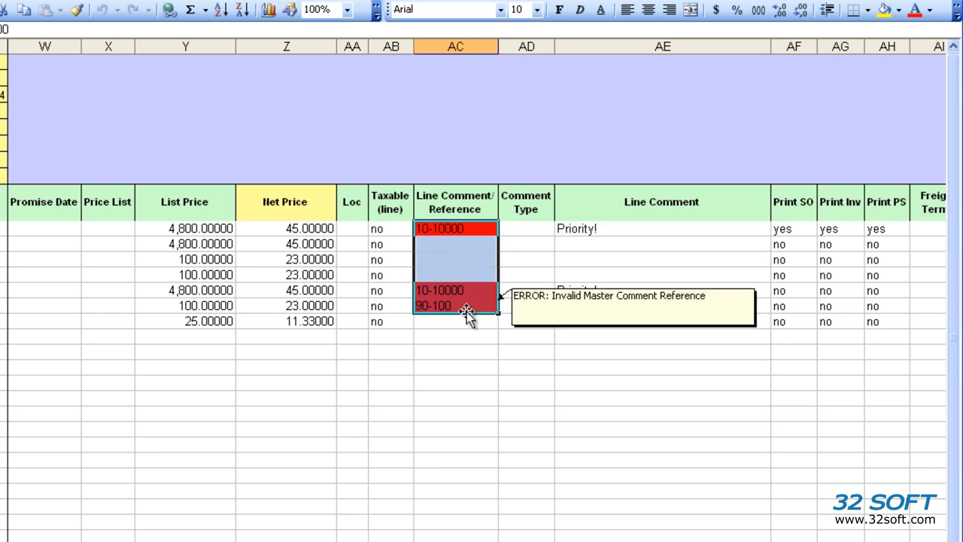
pyautogui.press('Delete')
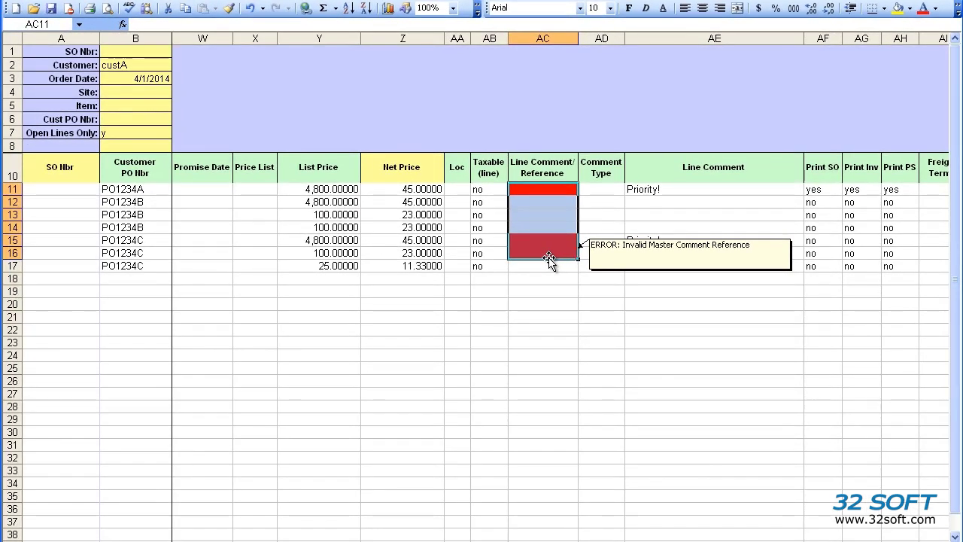
# Step: Find the next validation error and set the ShipVia code back to Fedex in rows 11 and 14
pyautogui.hscroll(-10, 598, 479)
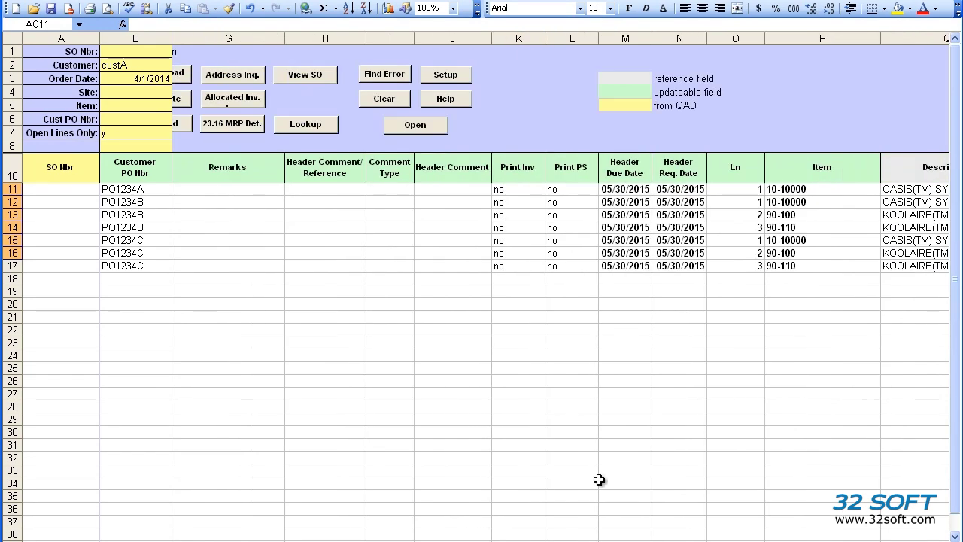
pyautogui.click(383, 74)
pyautogui.doubleClick(543, 189)
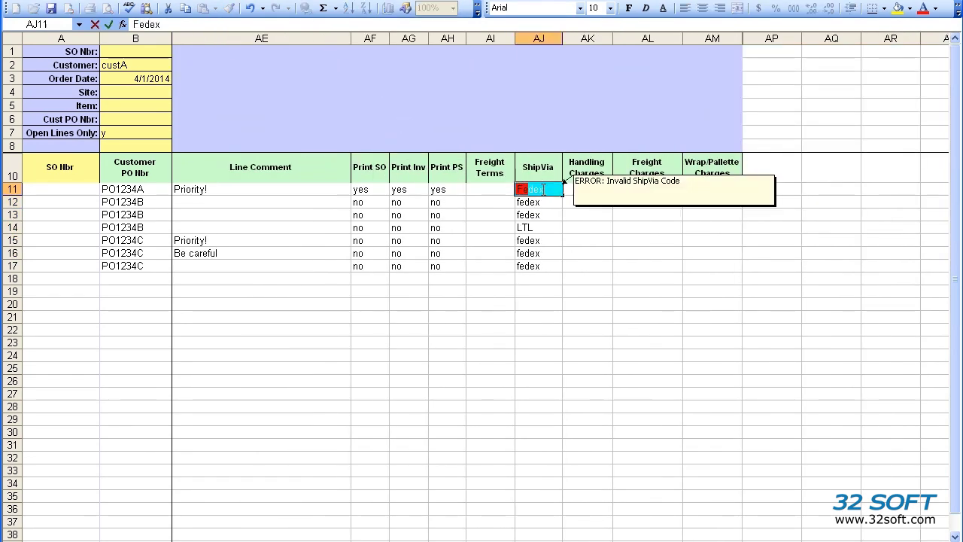
pyautogui.press('Return')
pyautogui.press('Down')
pyautogui.press('Down')
pyautogui.write('Fe')
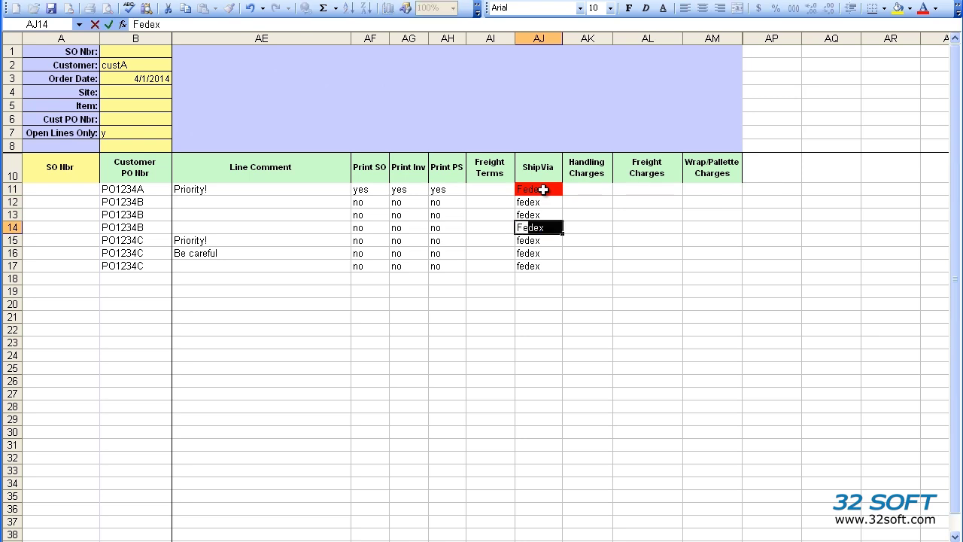
pyautogui.press('Return')
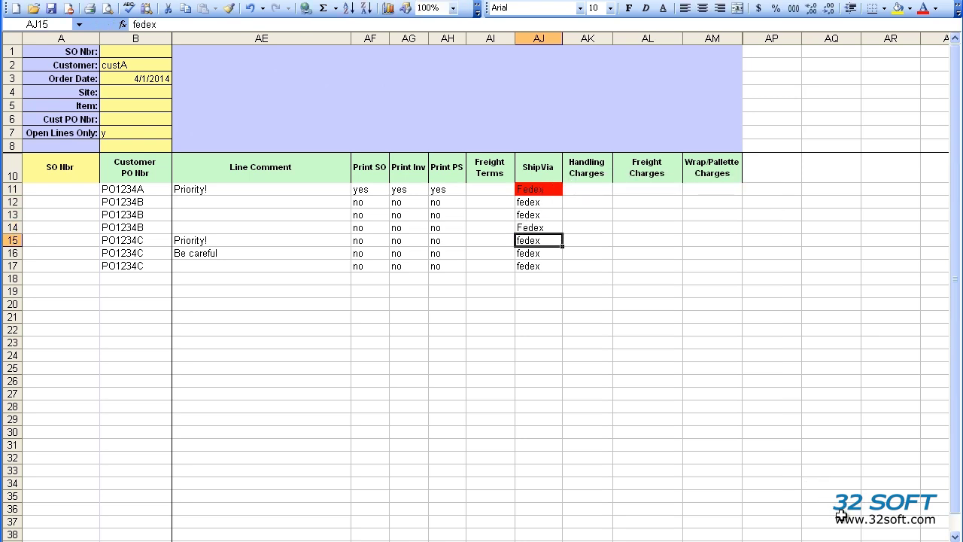
# Step: Revalidate the corrected sales order rows and close the status report
pyautogui.hscroll(-10, 506, 291)
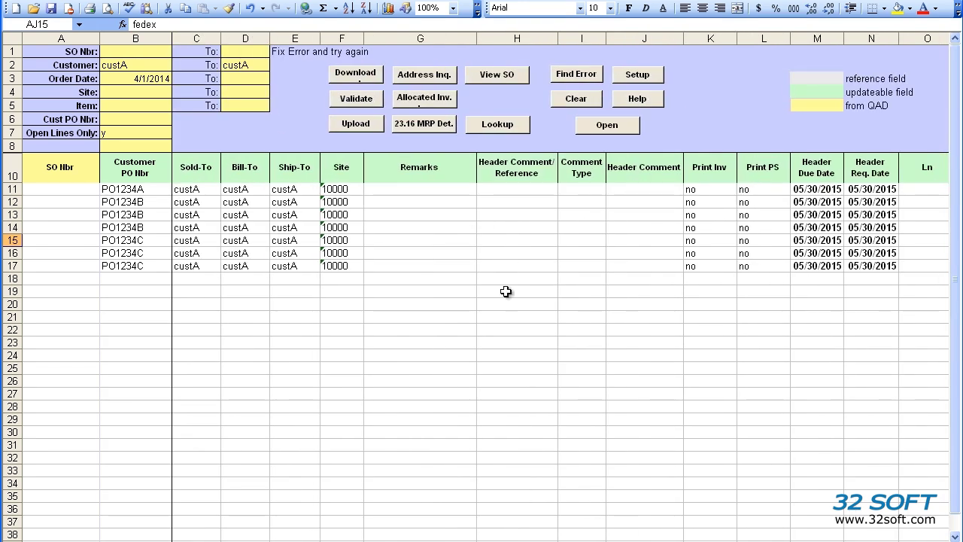
pyautogui.click(354, 100)
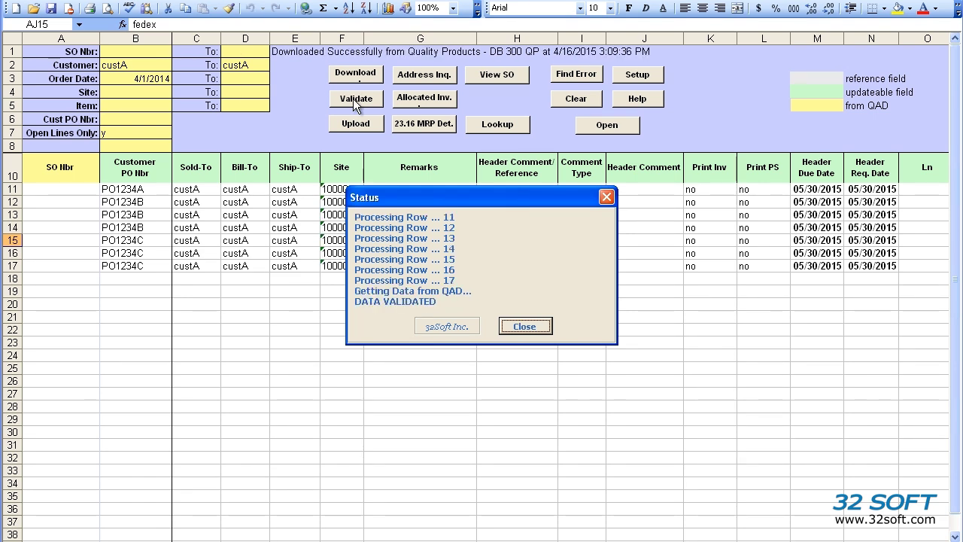
pyautogui.click(542, 327)
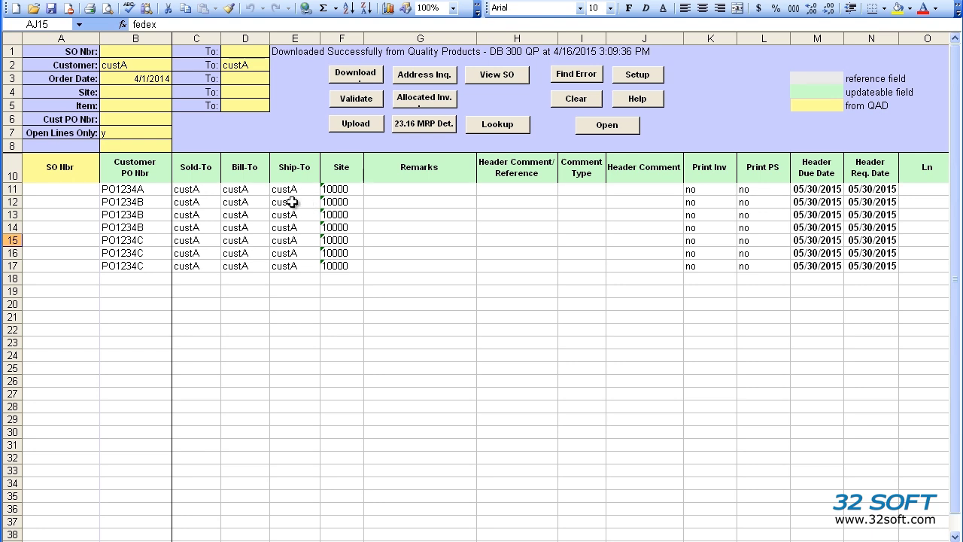
# Step: Check the validated order lines across all columns, upload them to QAD as new sales orders, and close the status report
pyautogui.hscroll(6, 597, 537)
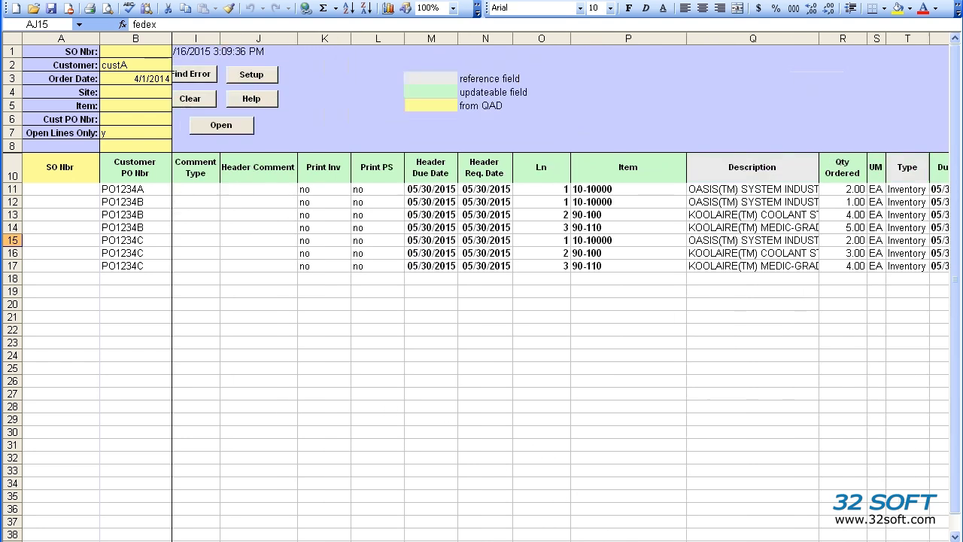
pyautogui.hscroll(2, 597, 537)
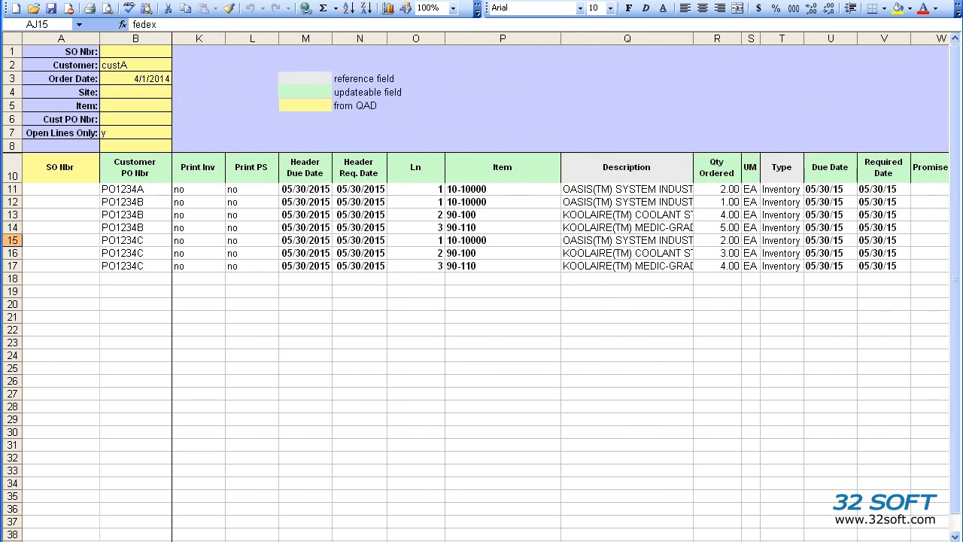
pyautogui.hscroll(5, 598, 536)
pyautogui.hscroll(6, 597, 536)
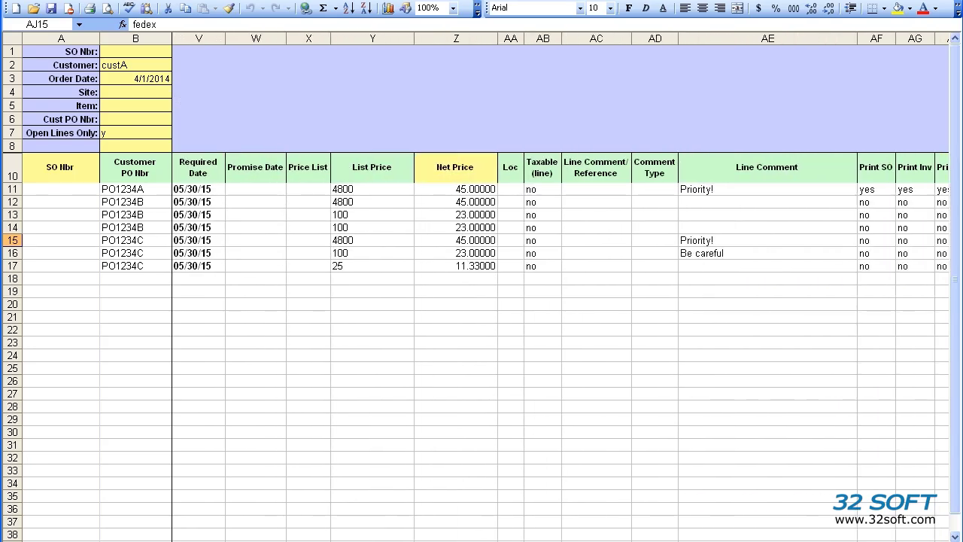
pyautogui.hscroll(5, 597, 536)
pyautogui.hscroll(-8, 597, 536)
pyautogui.hscroll(-16, 583, 536)
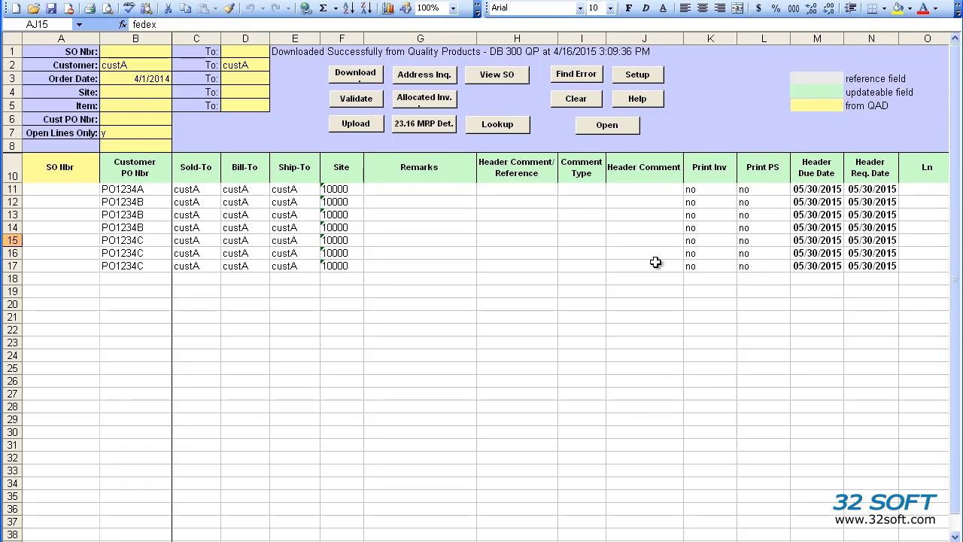
pyautogui.click(366, 125)
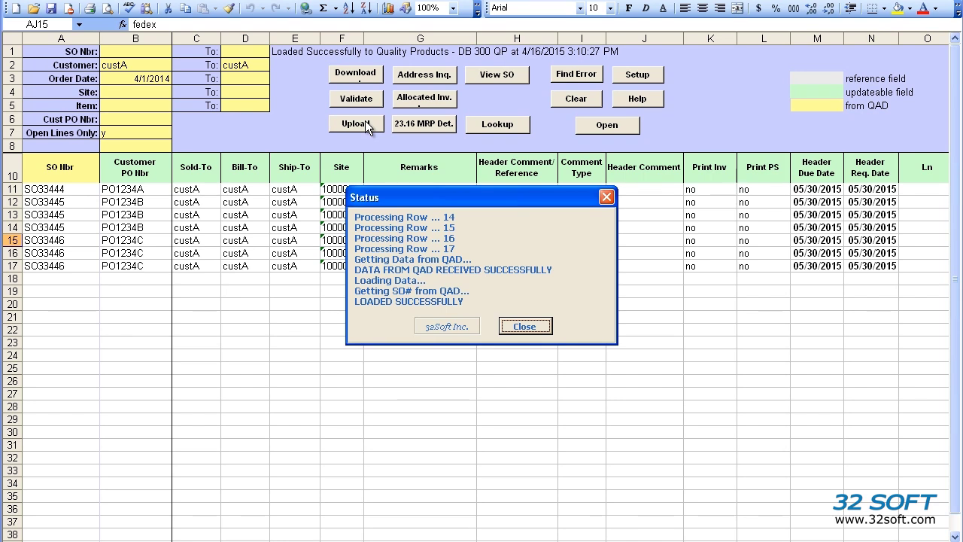
pyautogui.click(539, 328)
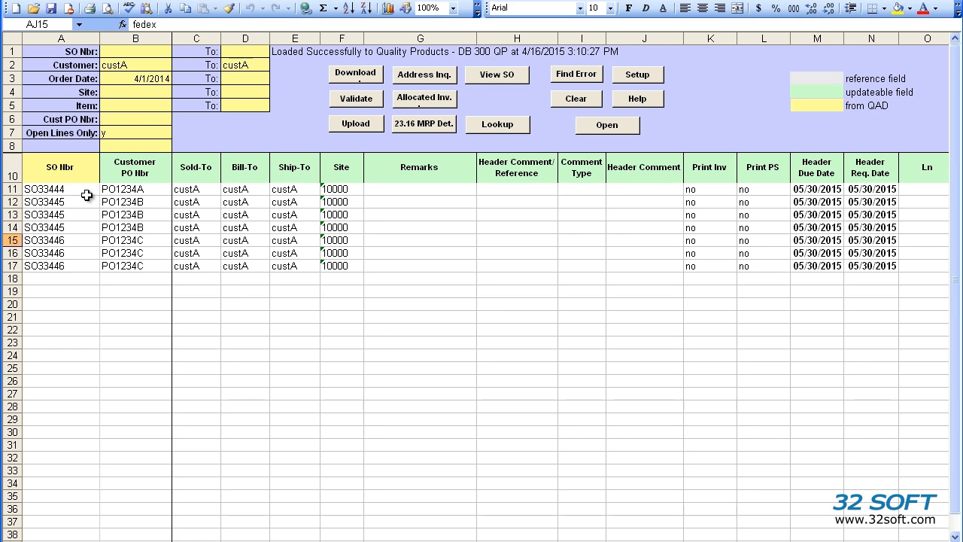
# Step: View the QAD output for the new sales order in row 13, check its customer and shipping details, and close it
pyautogui.click(53, 216)
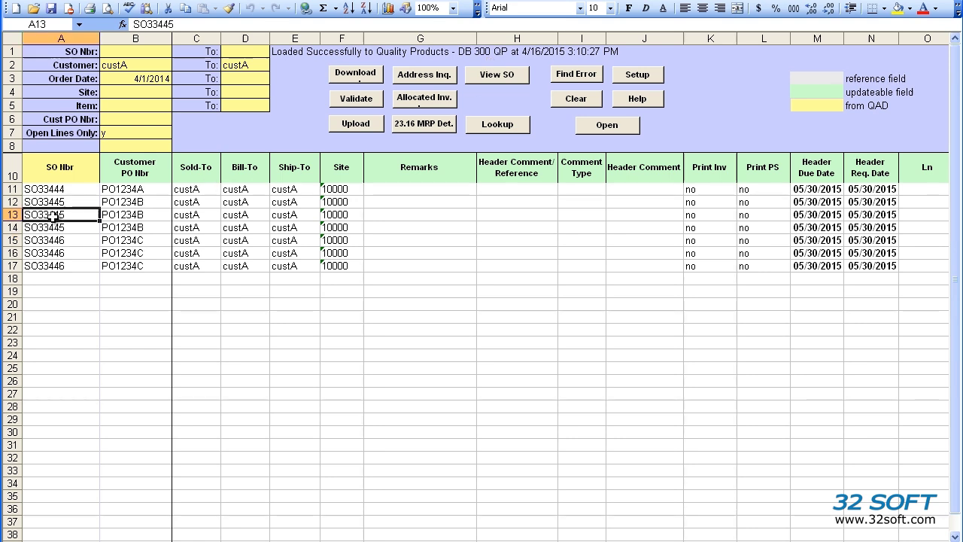
pyautogui.click(498, 77)
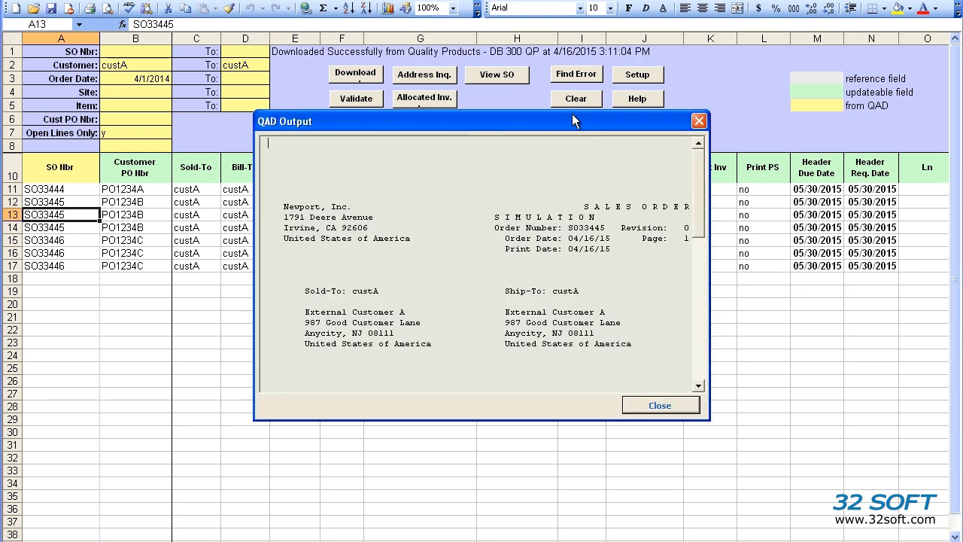
pyautogui.moveTo(702, 160); pyautogui.dragTo(708, 190)
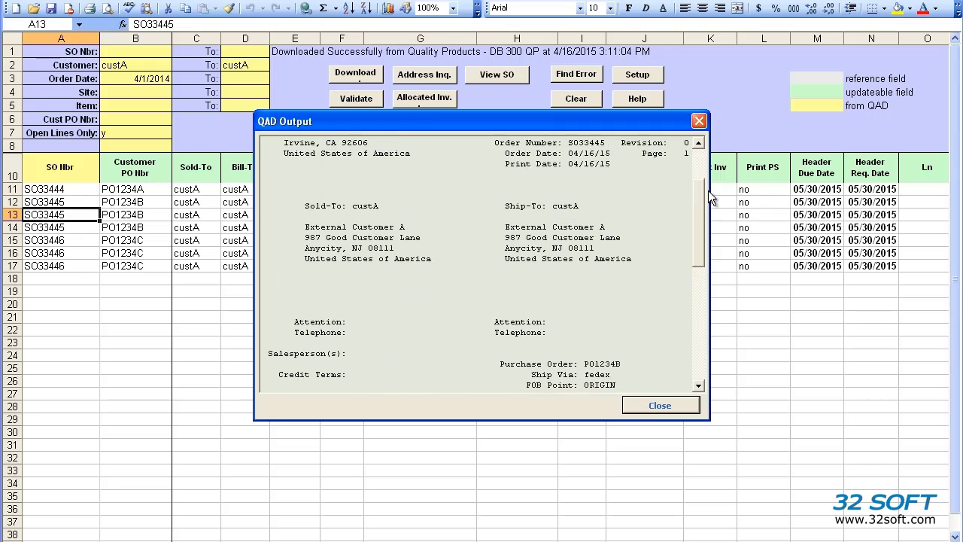
pyautogui.click(696, 123)
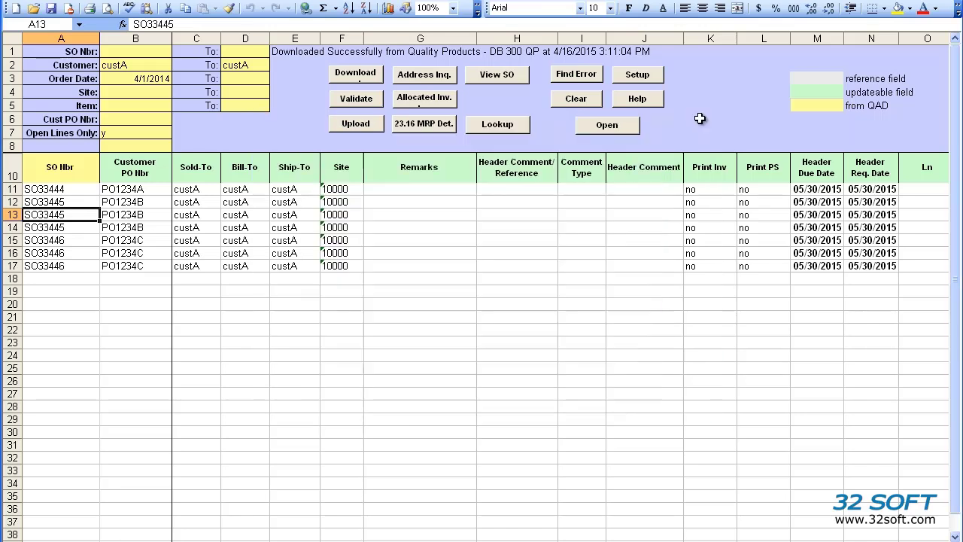